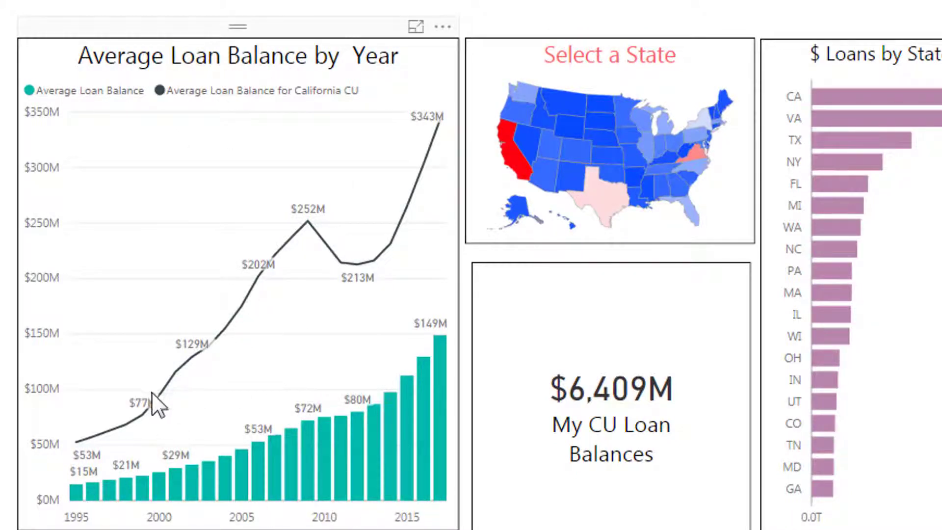
Cross-filter the loan dashboard to Texas on the filled map, then clear it to show all states.
mouse_move(435, 129)
click(600, 199)
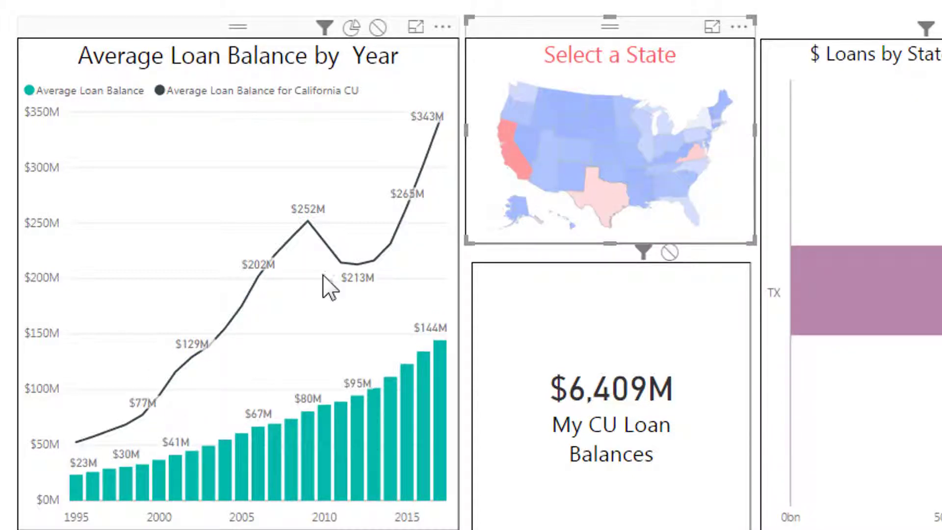
click(594, 200)
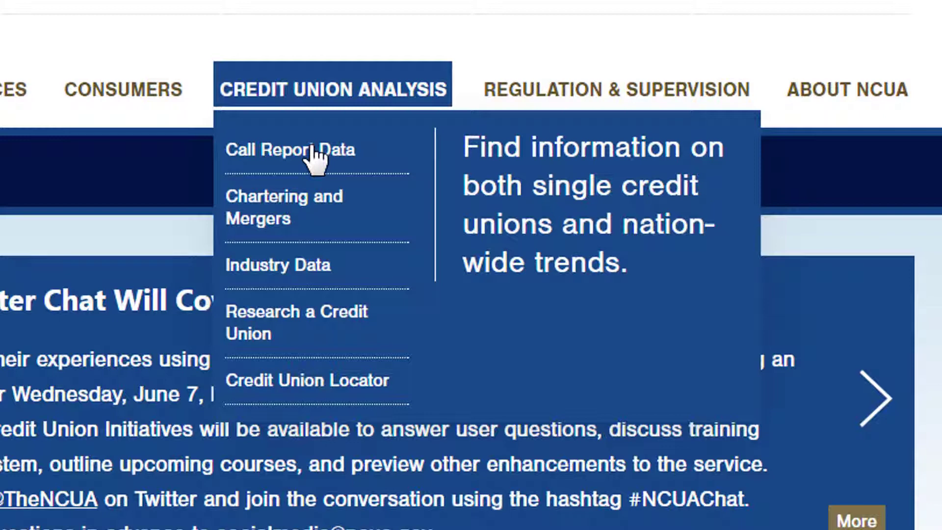
Go to Call Report Data > Quarterly Data and scroll to the year/quarter file table.
click(316, 153)
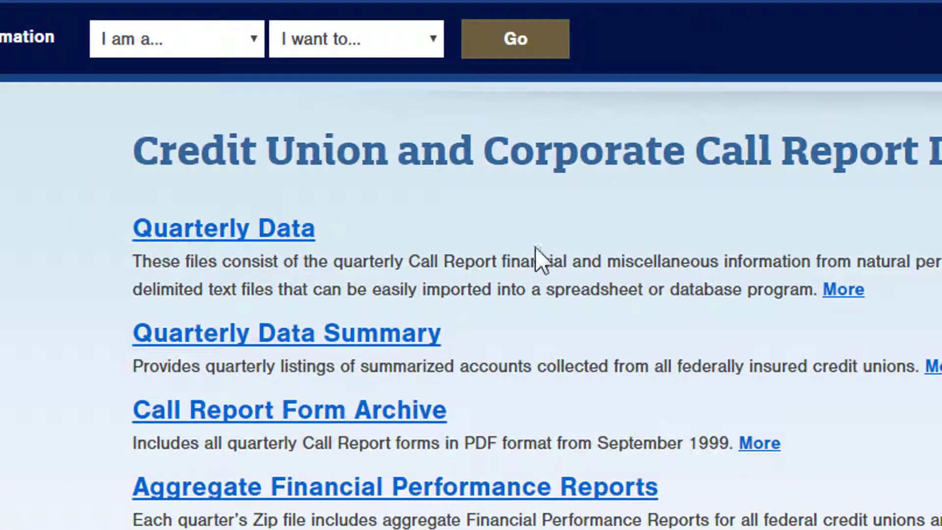
click(252, 230)
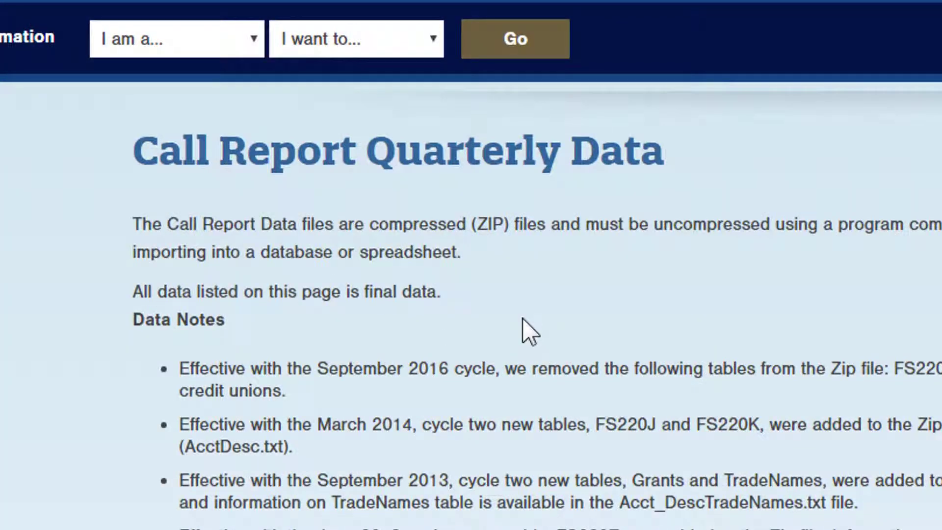
scroll(523, 319, down, 5)
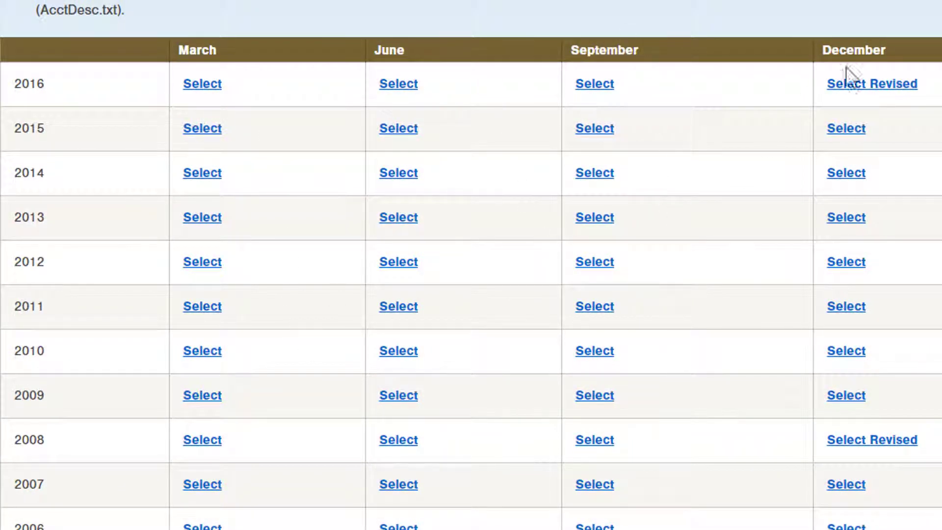
scroll(471, 265, down, 4)
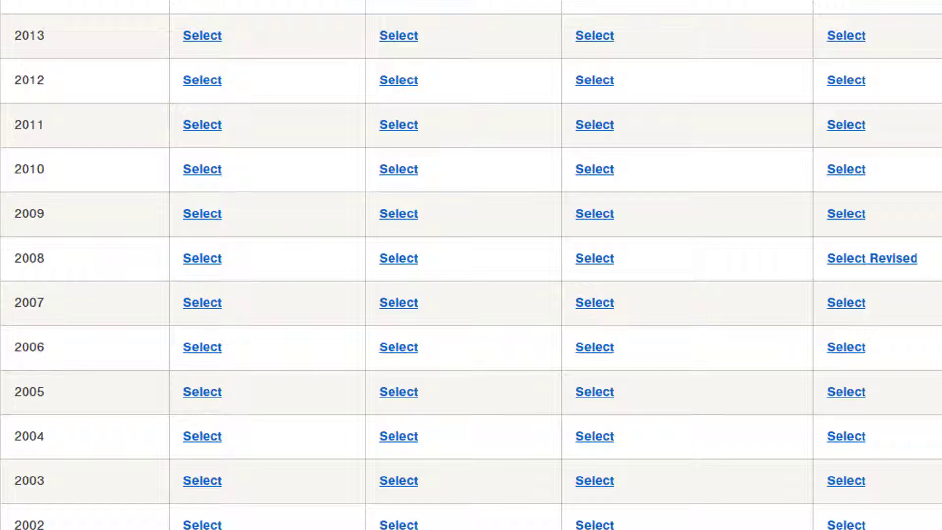
scroll(875, 75, up, 4)
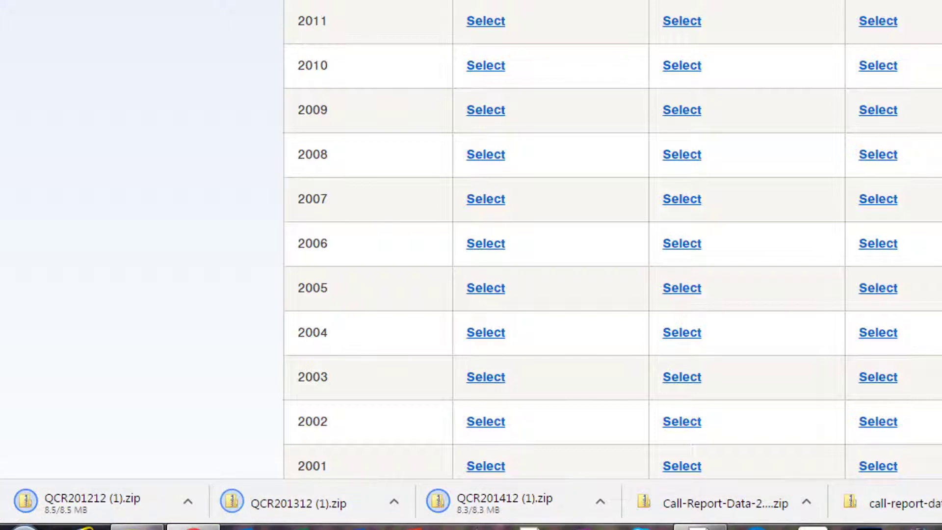
Show the downloaded QCR zips in Explorer and dismiss QCR200112 (1).zip's context menu without extracting.
click(164, 513)
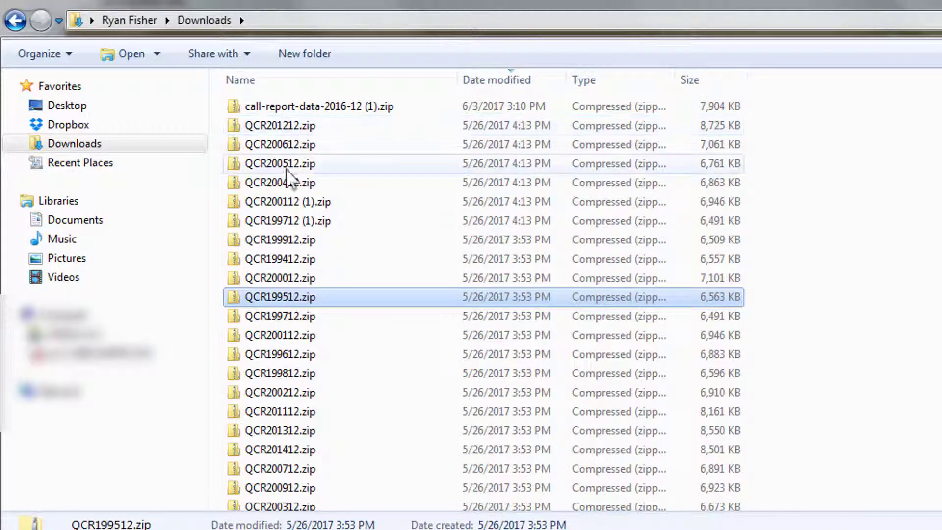
click(276, 199)
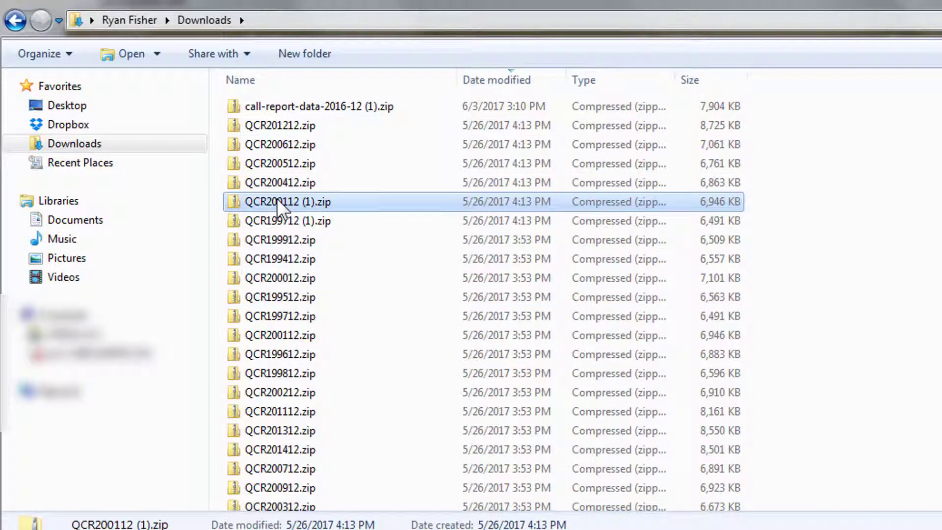
right_click(277, 198)
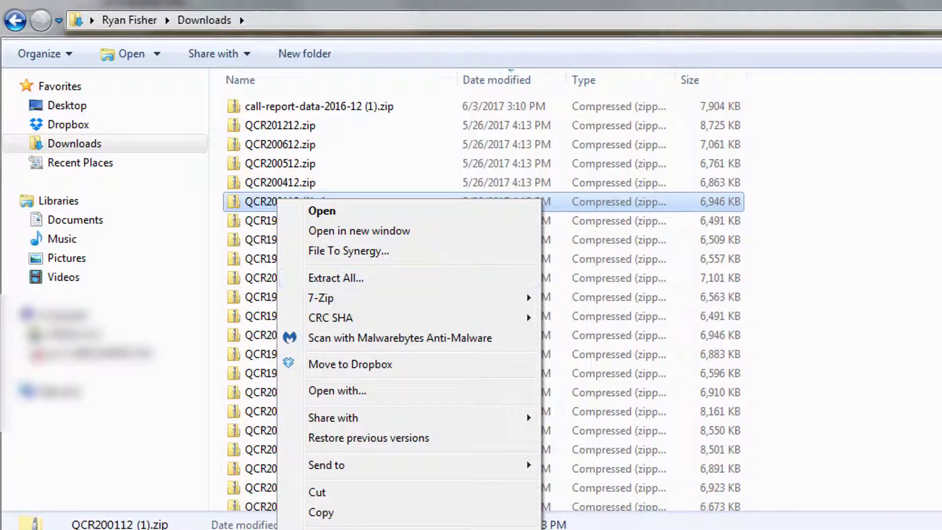
click(406, 287)
Scroll down the Downloads folder to the extracted QCR folders.
scroll(326, 224, down, 5)
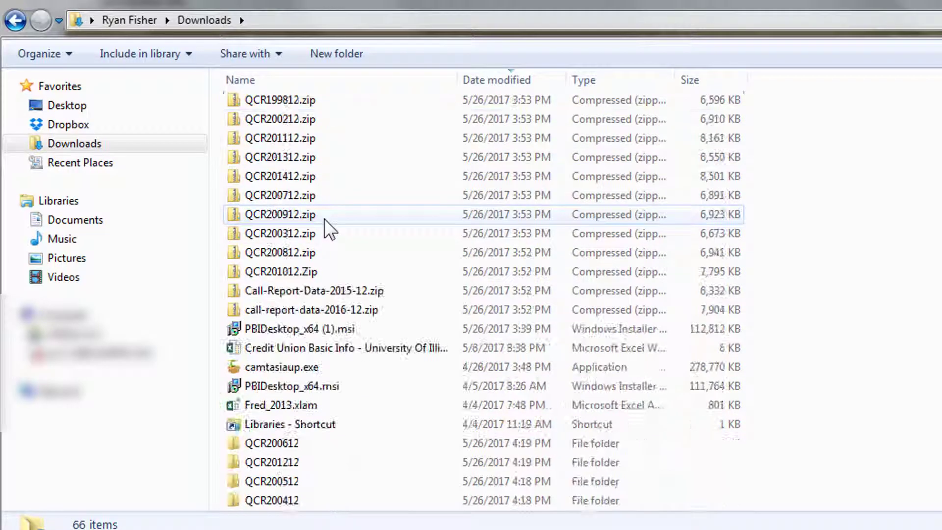
scroll(323, 219, down, 1)
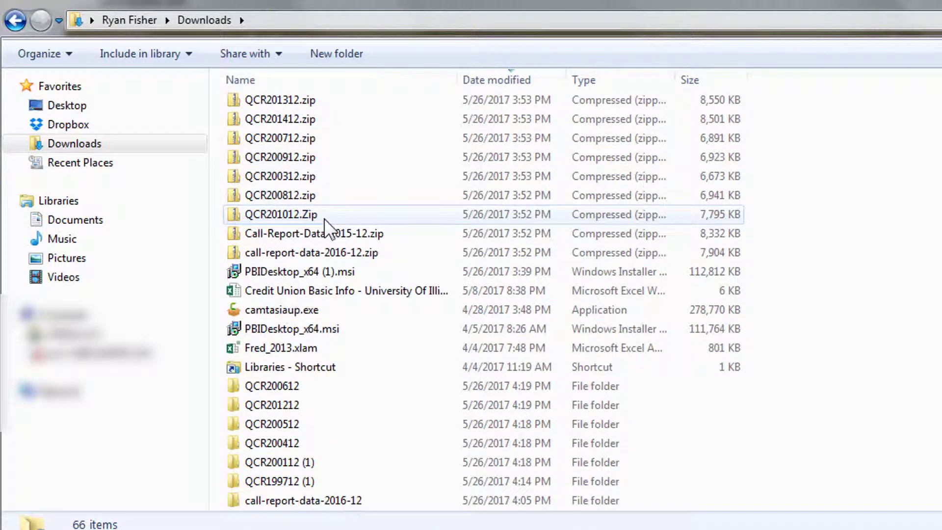
scroll(324, 219, down, 3)
scroll(324, 219, down, 1)
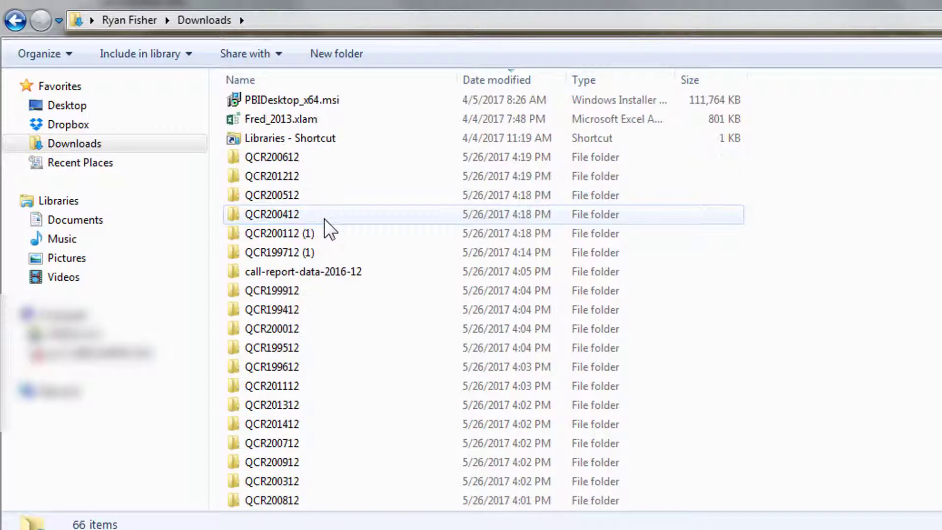
scroll(324, 219, down, 1)
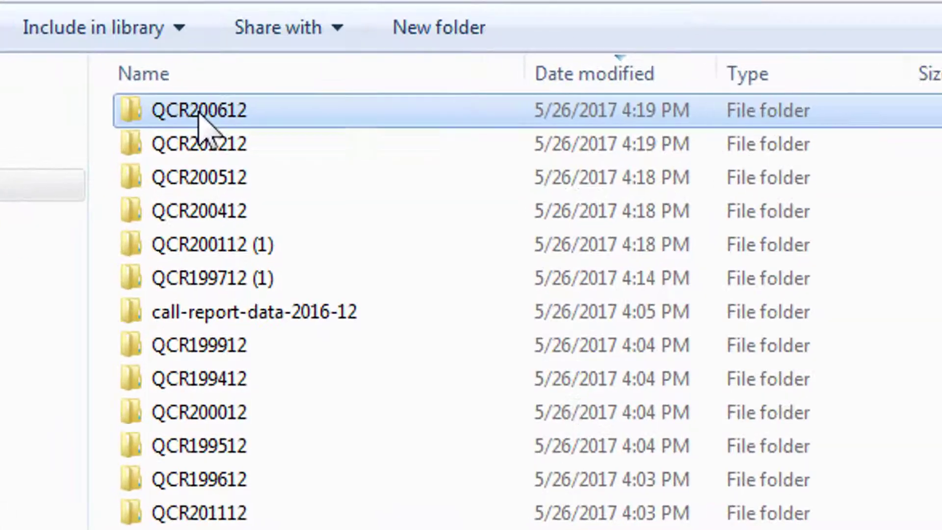
Open the QCR200612 folder and inspect fs220b.txt and AcctDesc.txt.
double_click(272, 103)
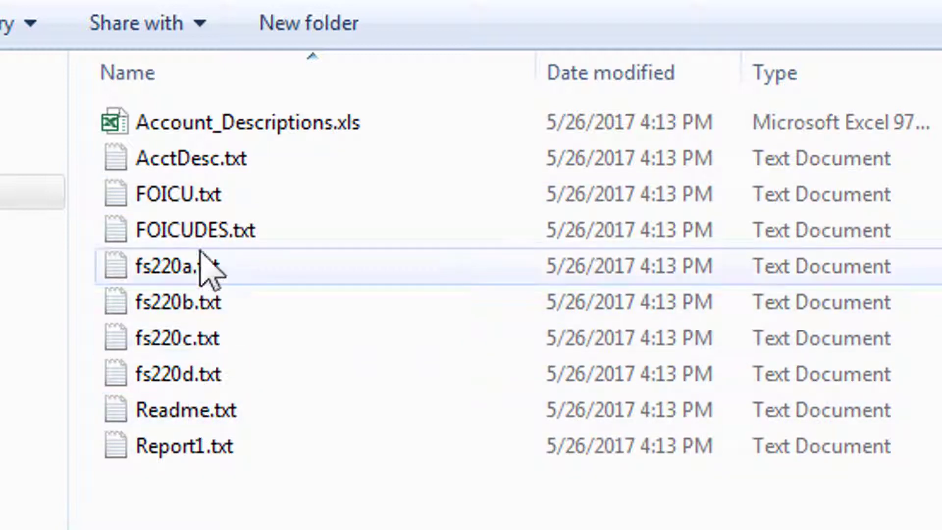
click(210, 302)
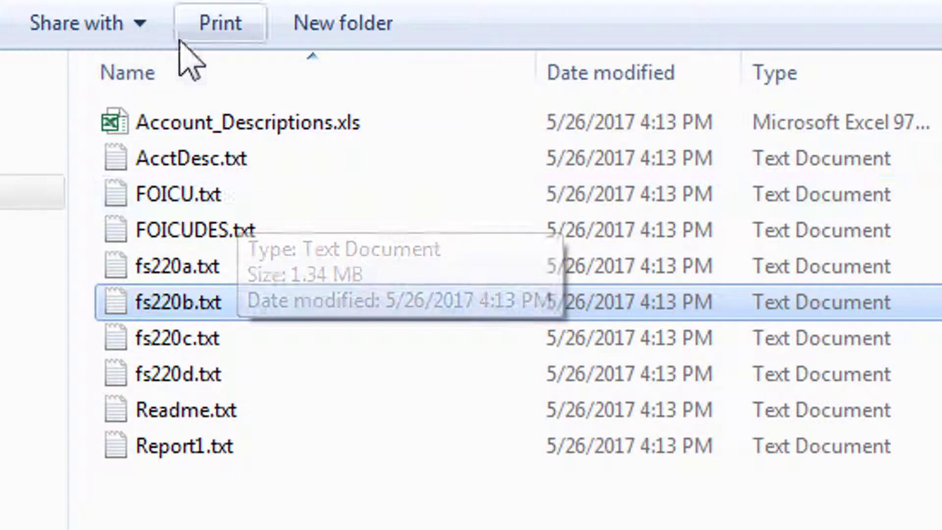
click(201, 170)
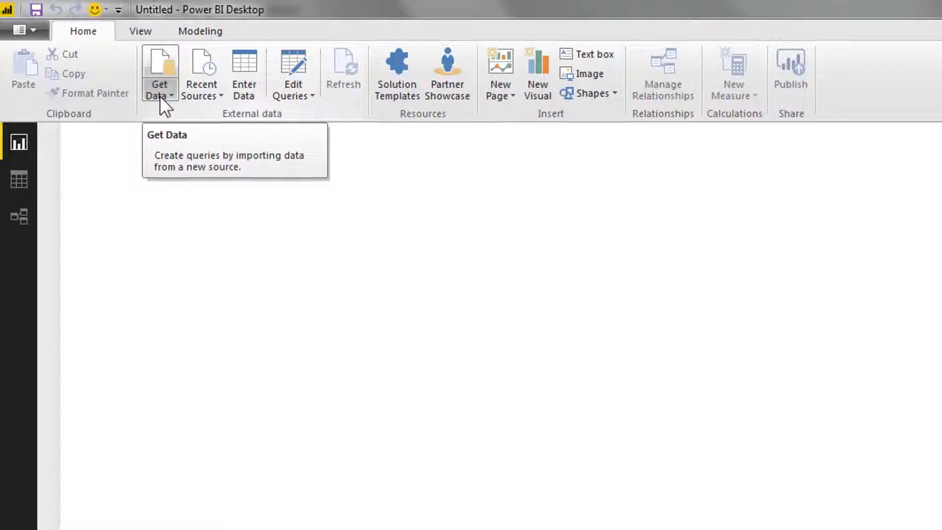
Import AcctDesc.txt from Downloads > call-report-data-2016-12 as a Text/CSV source.
click(160, 96)
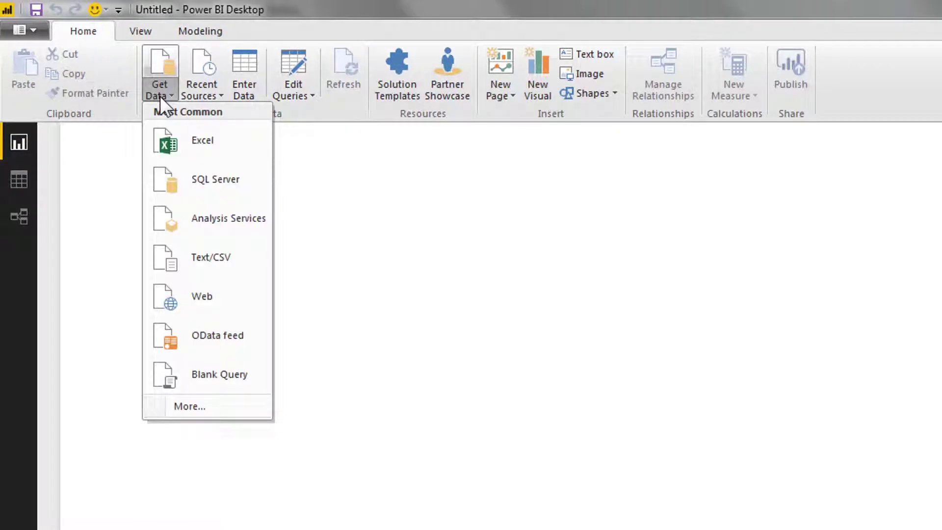
click(208, 259)
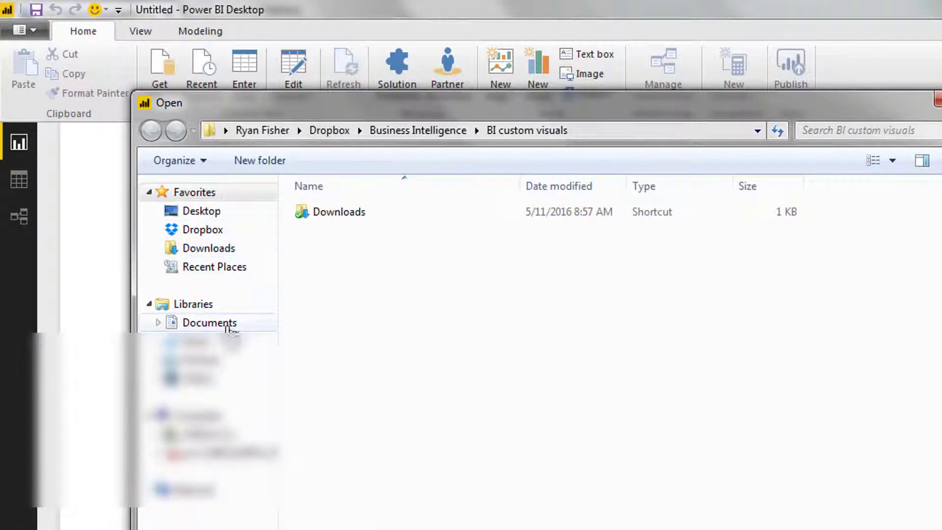
click(229, 324)
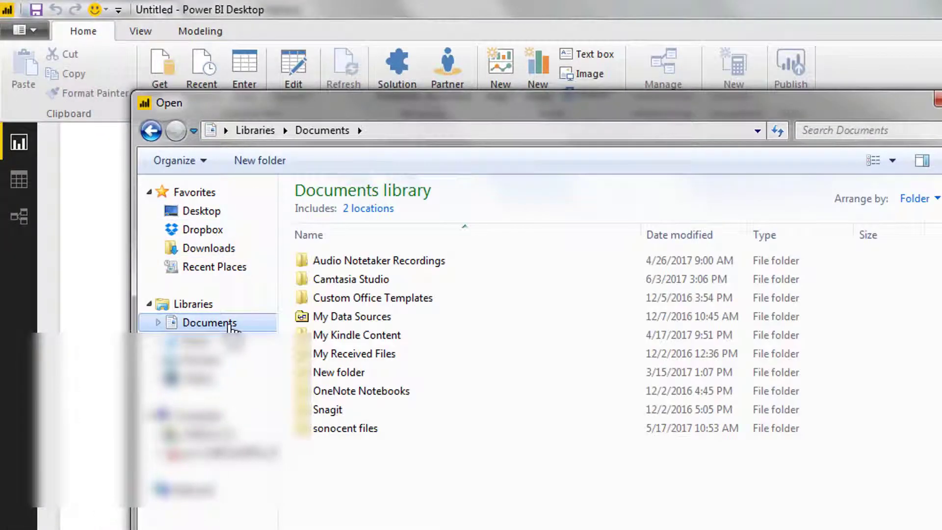
click(229, 250)
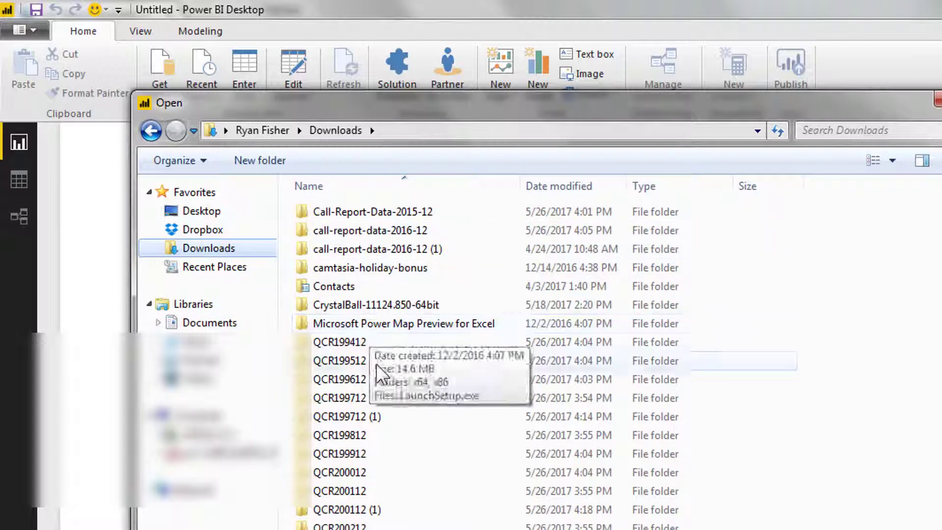
click(389, 417)
double_click(389, 417)
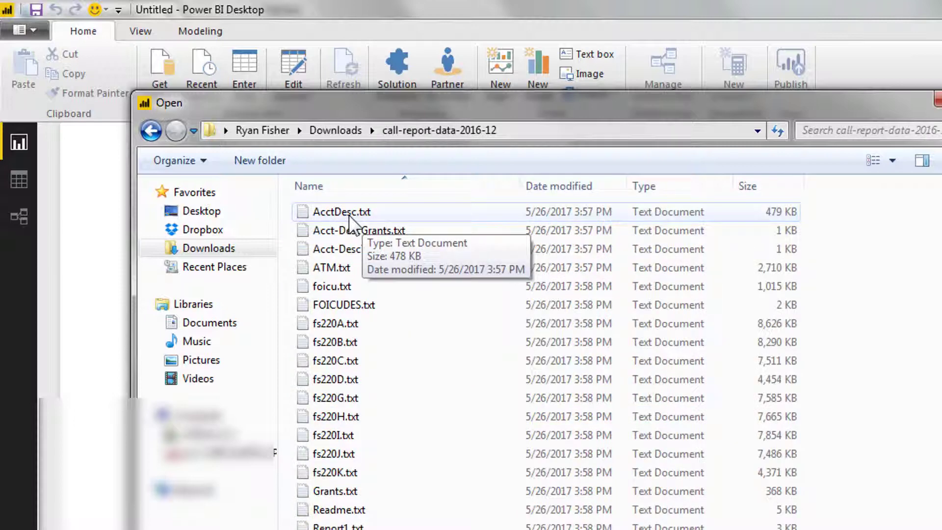
double_click(348, 215)
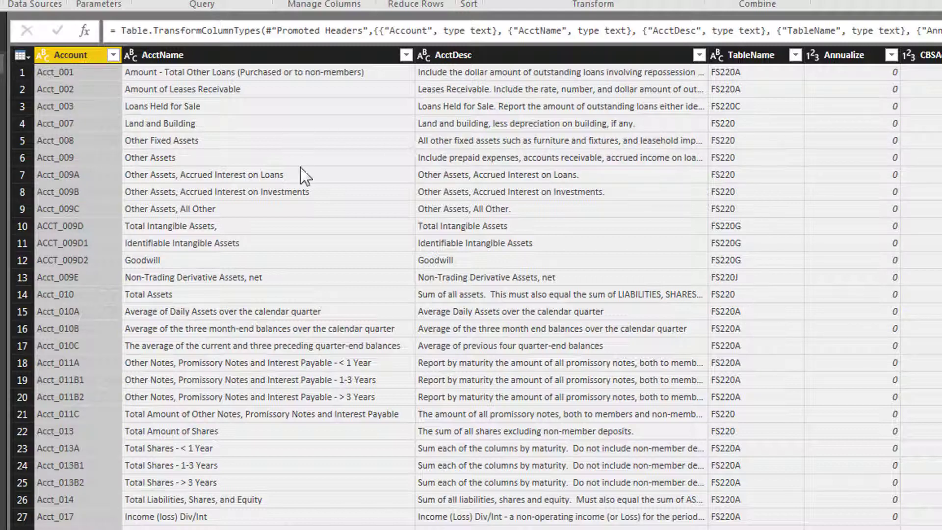
Scroll the AcctName column down to the Total Amount of Loans & Leases row.
click(296, 226)
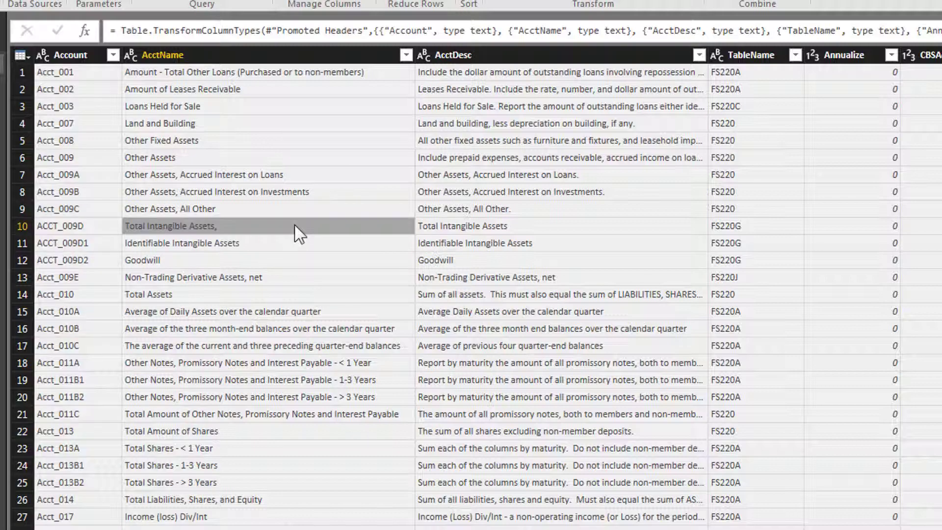
scroll(294, 225, down, 6)
scroll(296, 231, down, 10)
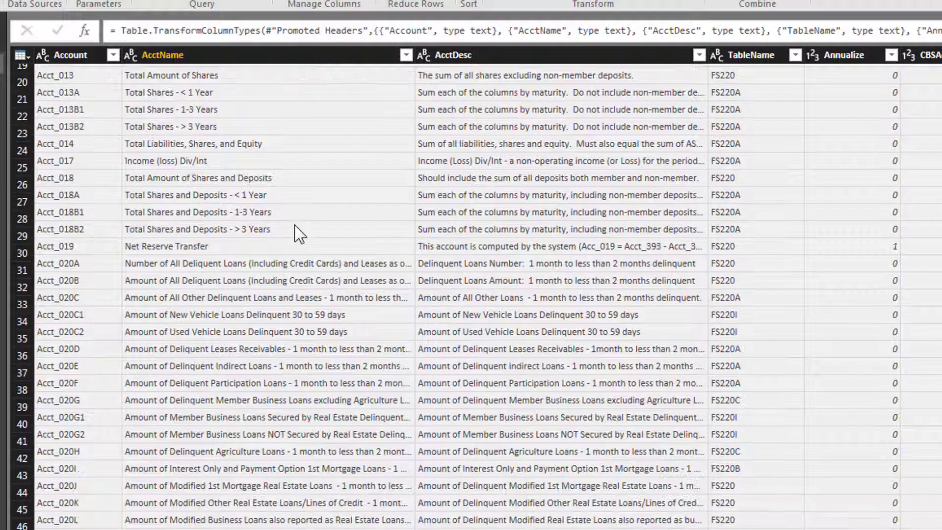
scroll(297, 233, down, 12)
scroll(297, 233, down, 12)
scroll(295, 225, down, 10)
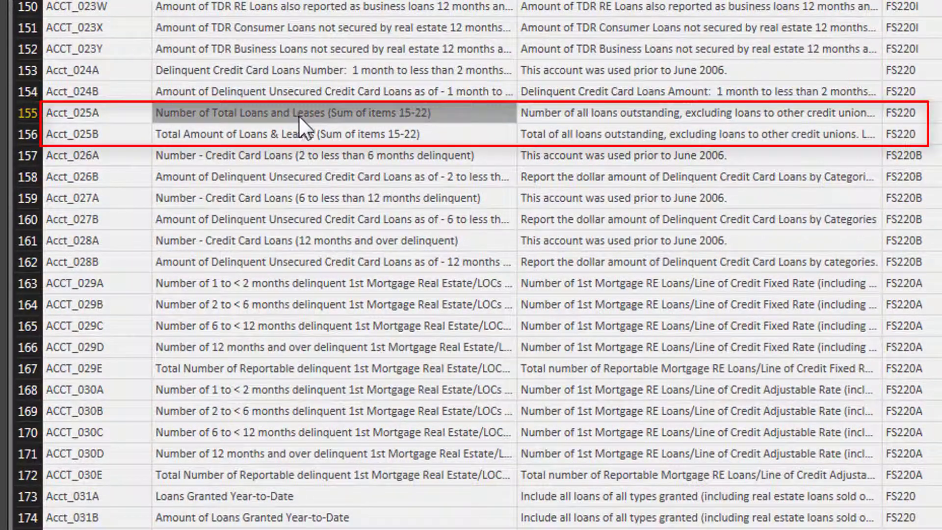
click(295, 135)
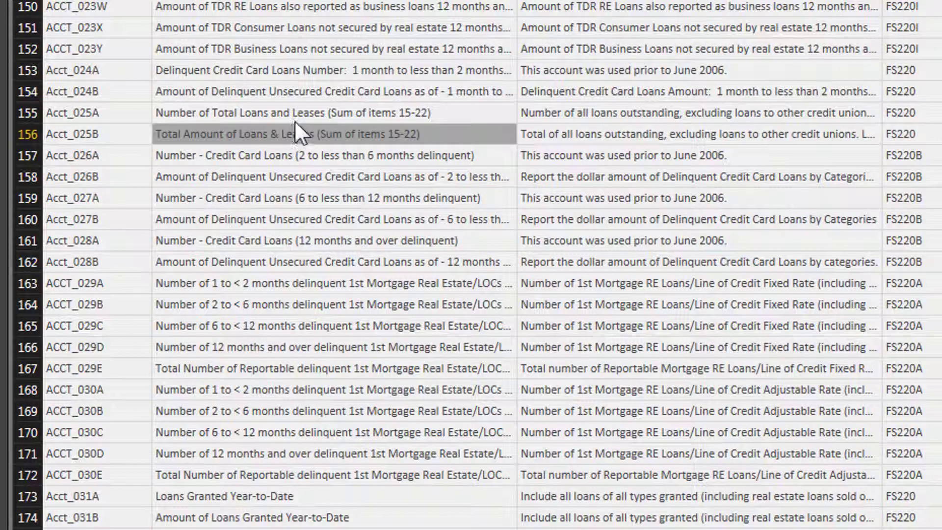
Check the TableName of Acct_025A and Acct_025B, confirming total loans come from FS220.
click(138, 112)
click(146, 132)
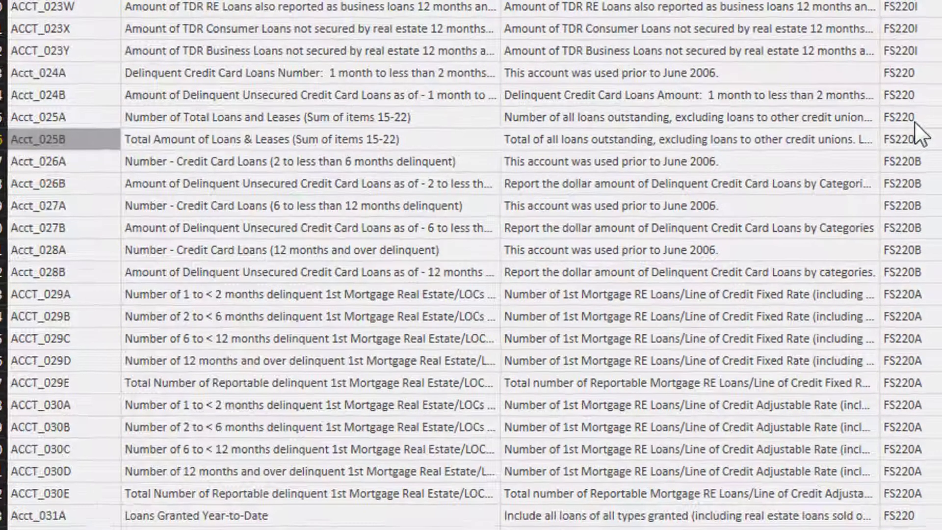
click(914, 118)
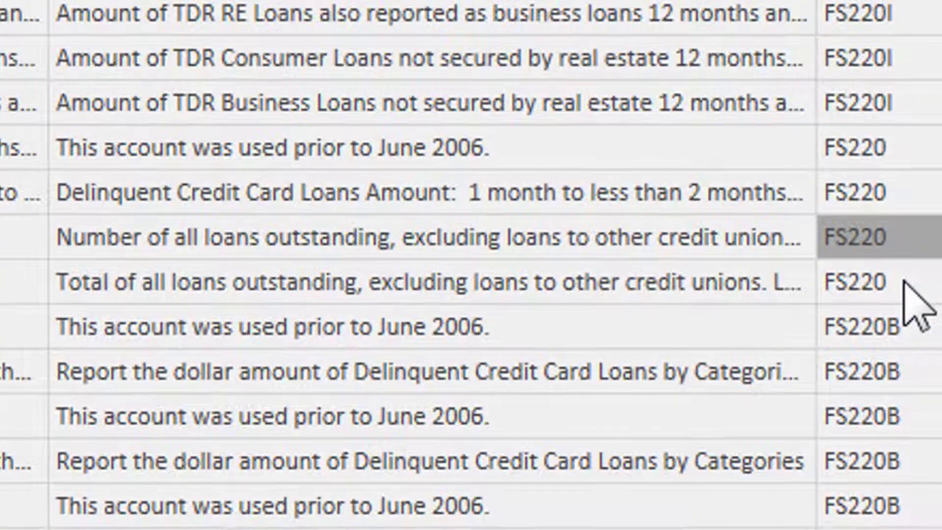
click(917, 134)
click(900, 246)
click(908, 291)
click(902, 248)
click(906, 273)
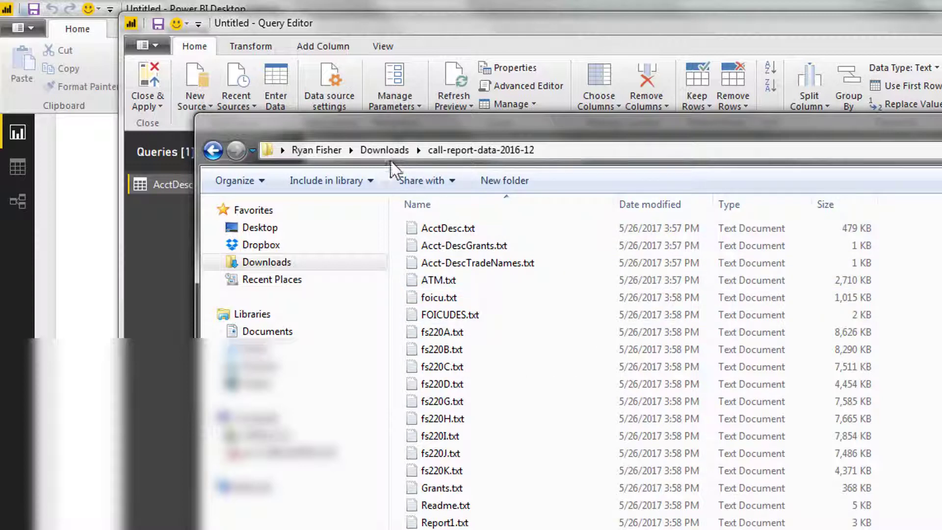
Open Desktop > 'fs 220 loan info', review its fs220 text files, and move the window aside.
click(260, 228)
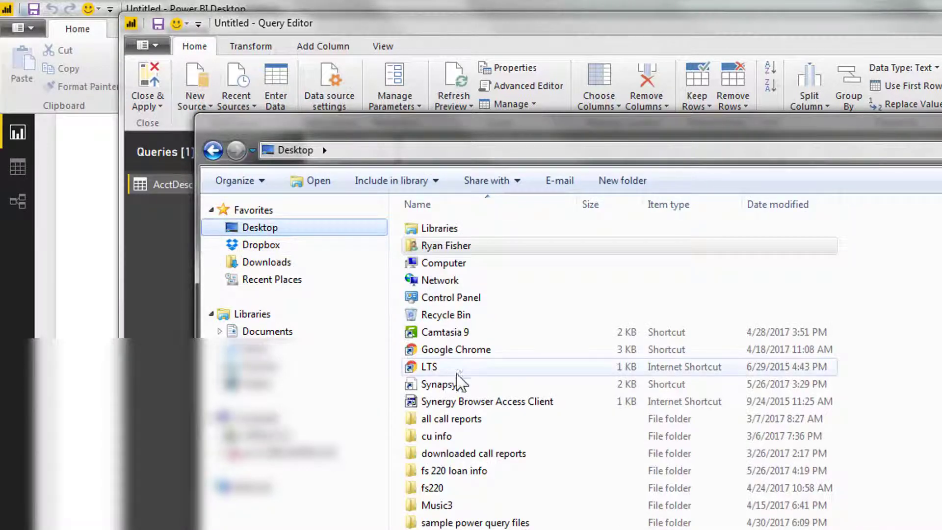
key(a)
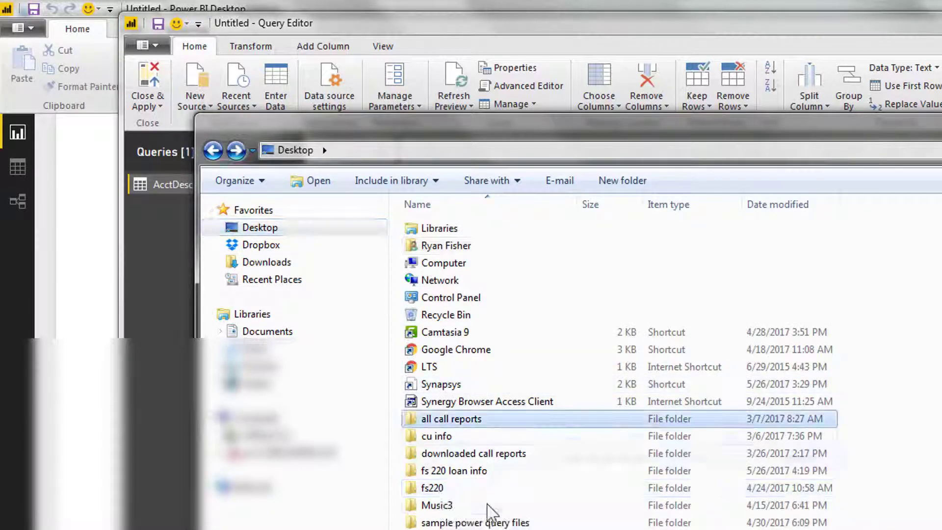
double_click(474, 470)
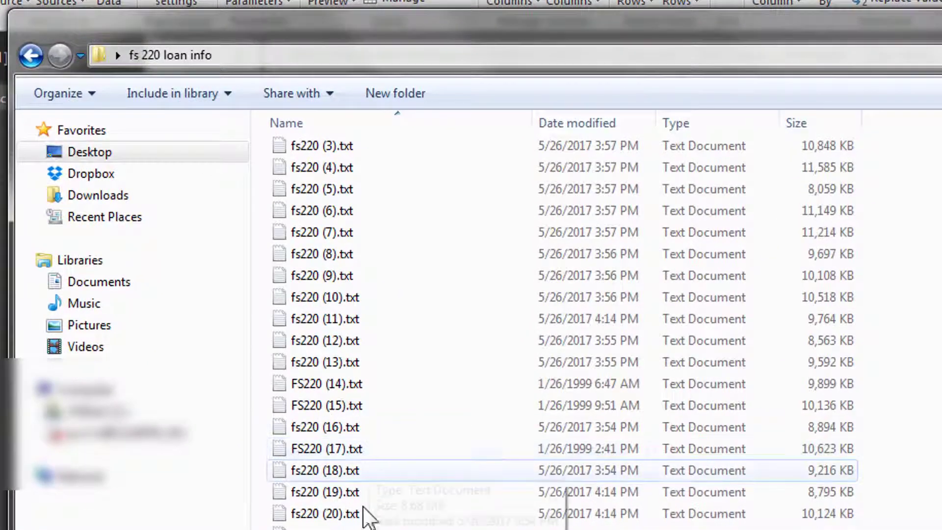
scroll(346, 211, up, 1)
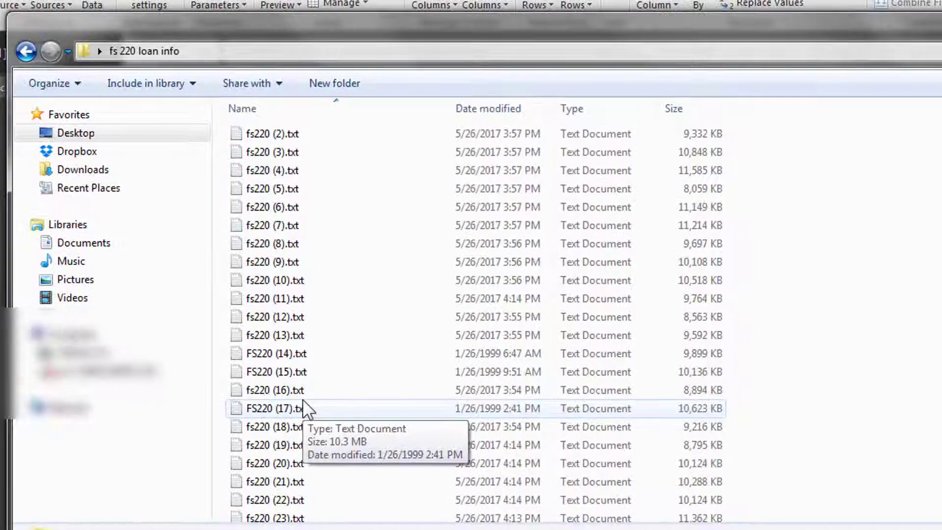
scroll(304, 471, down, 1)
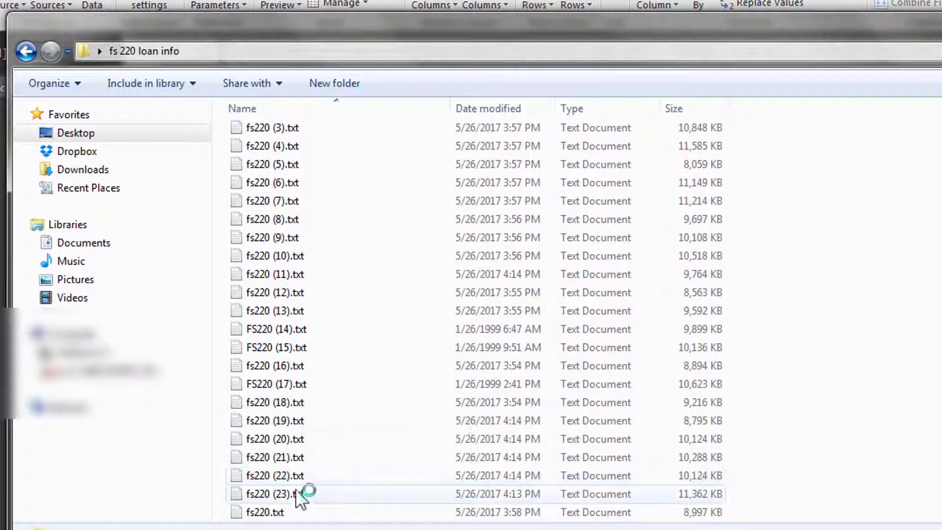
scroll(329, 363, up, 1)
scroll(335, 371, down, 1)
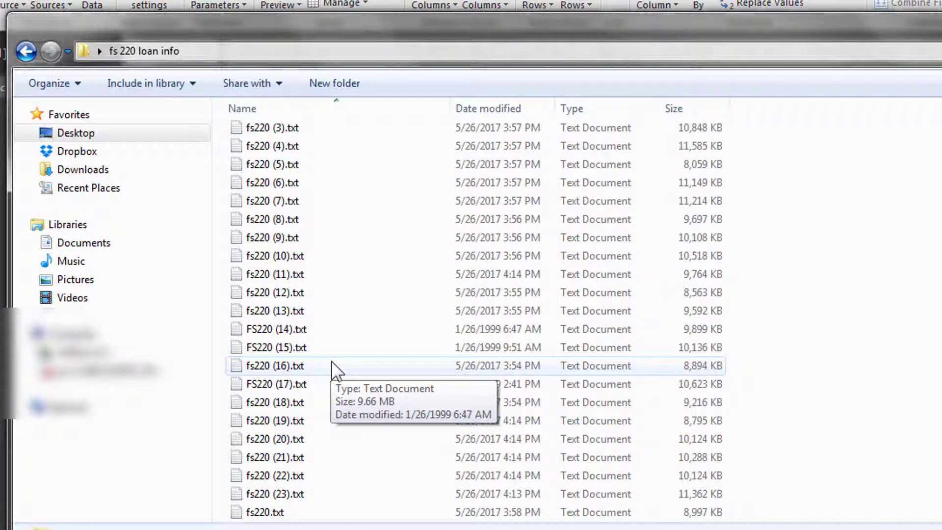
scroll(332, 363, up, 1)
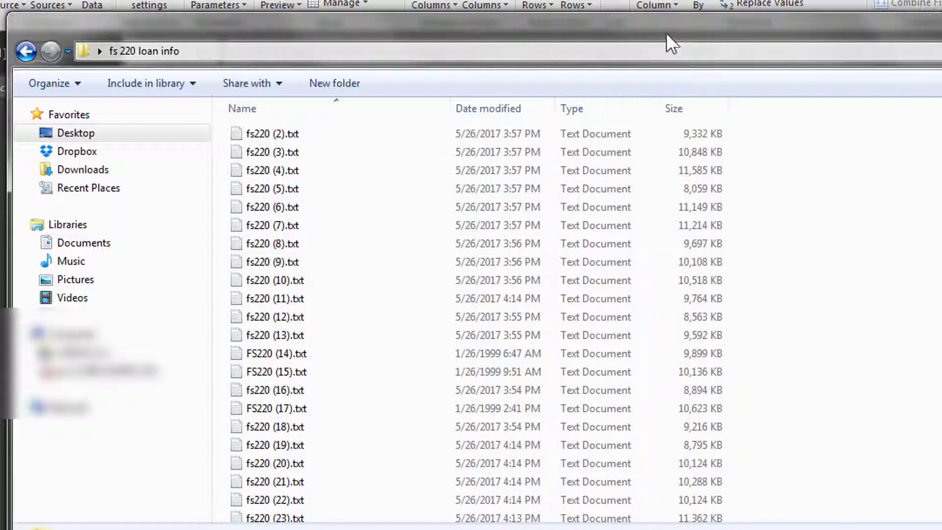
drag(664, 30, 643, 44)
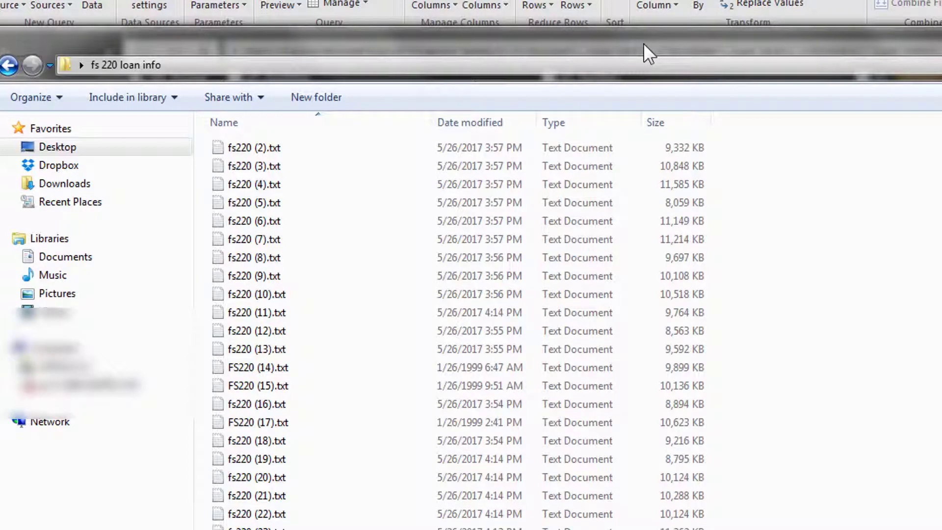
drag(643, 43, 672, 70)
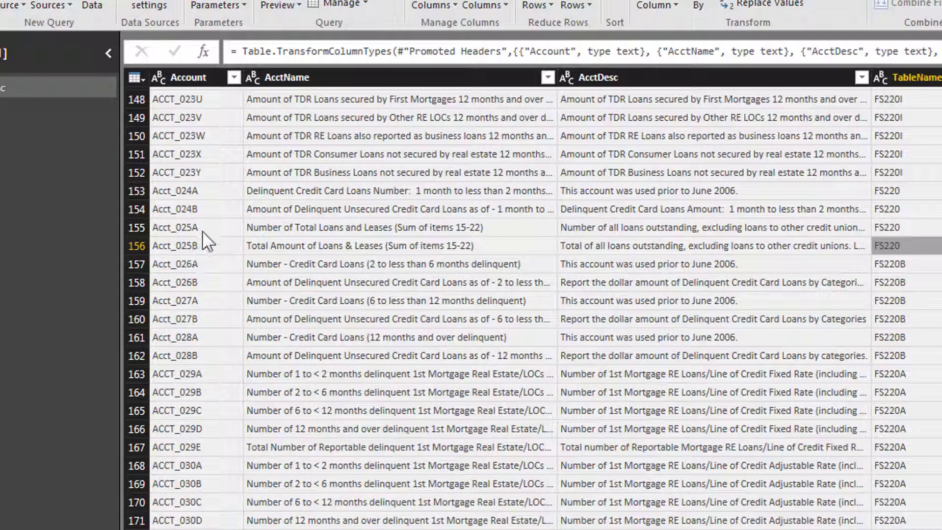
Recheck the Acct_025A/025B rows, then connect a Folder source via New Source > More.
click(202, 231)
click(210, 245)
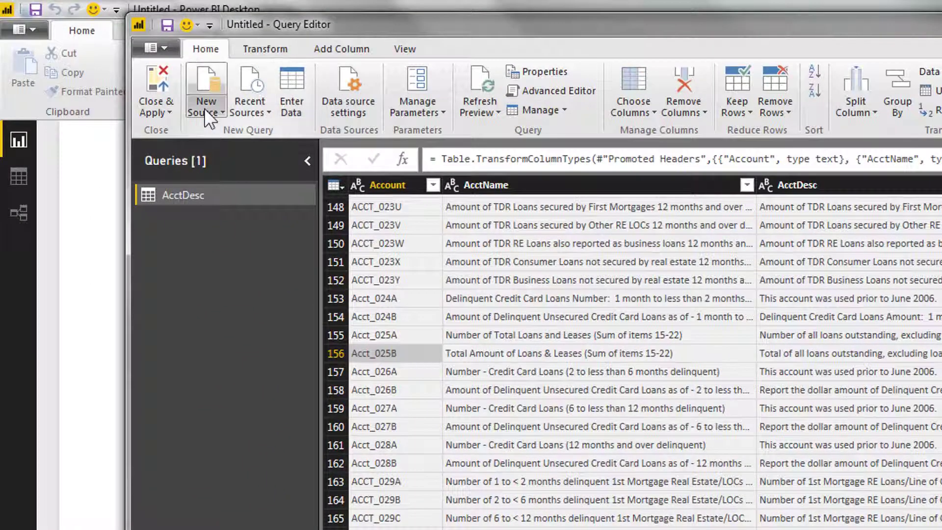
click(204, 108)
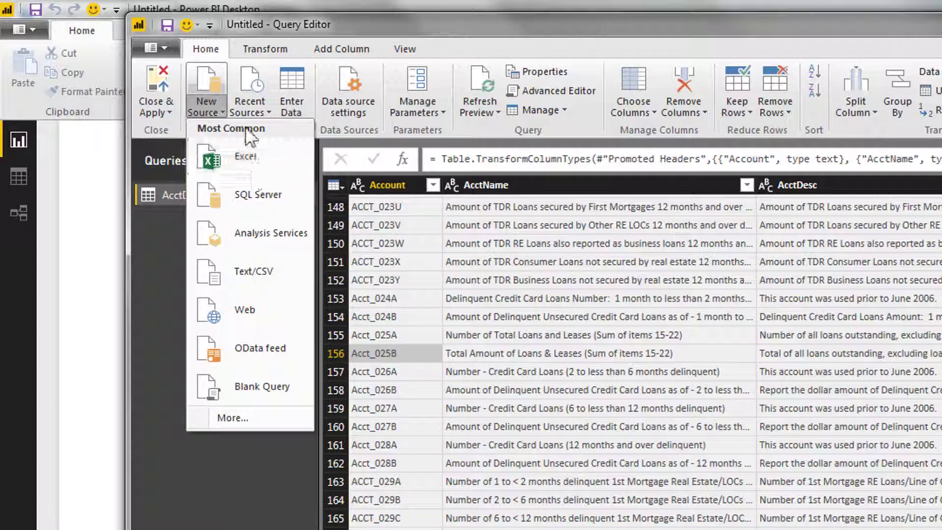
click(246, 420)
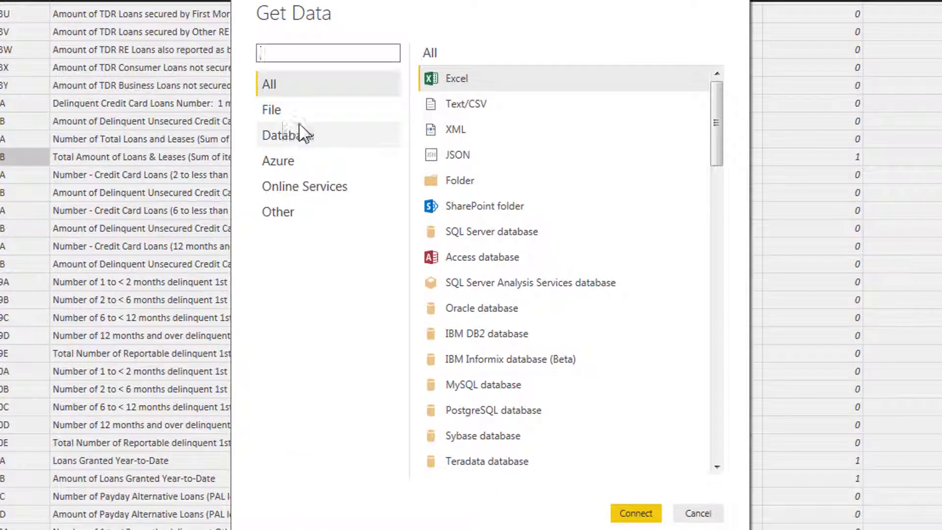
click(472, 189)
click(471, 181)
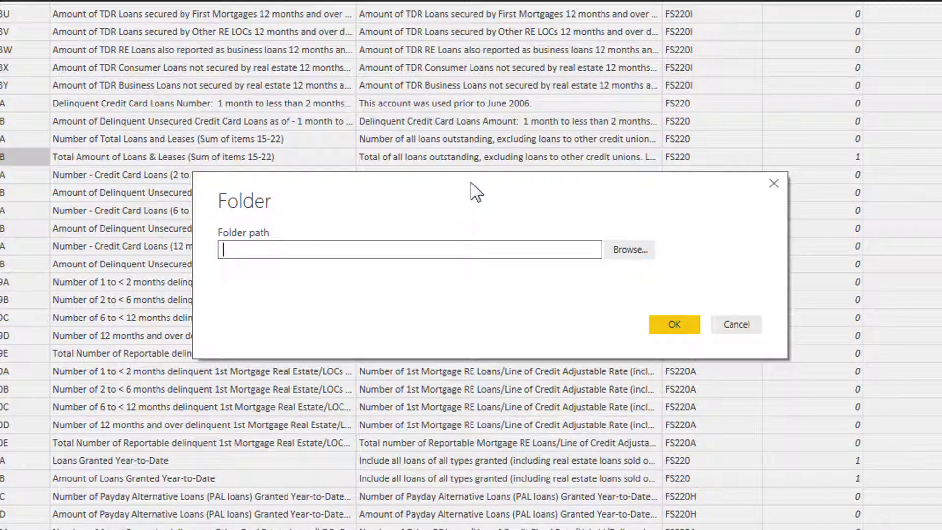
Browse to and select the 'fs 220 loan info' folder on the Desktop.
click(631, 251)
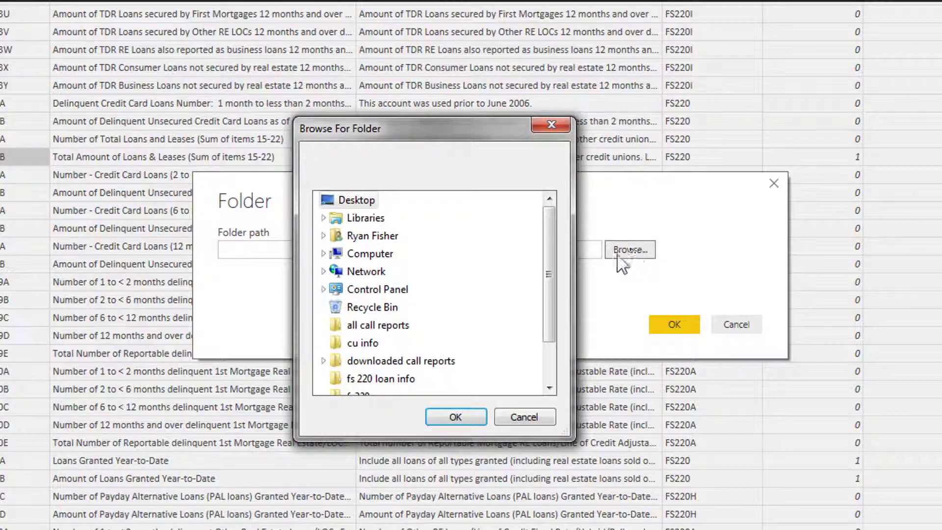
drag(553, 286, 552, 308)
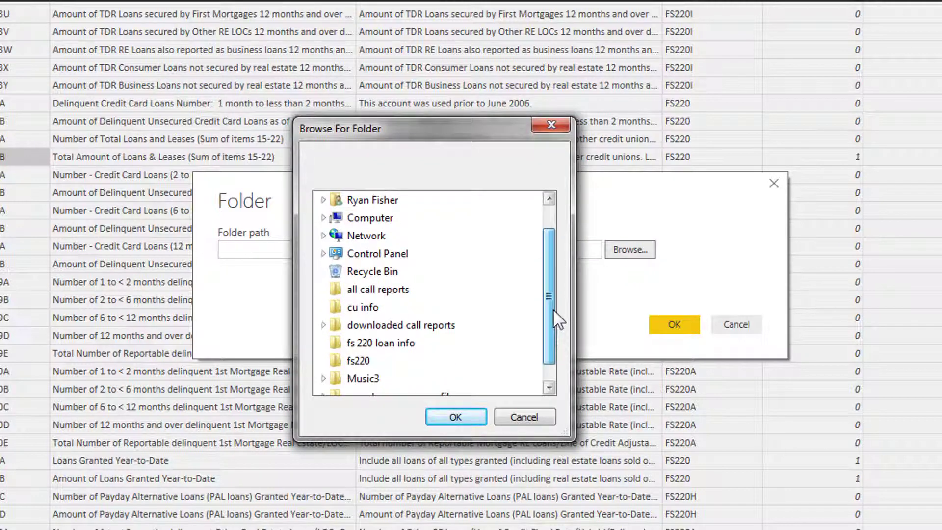
click(371, 344)
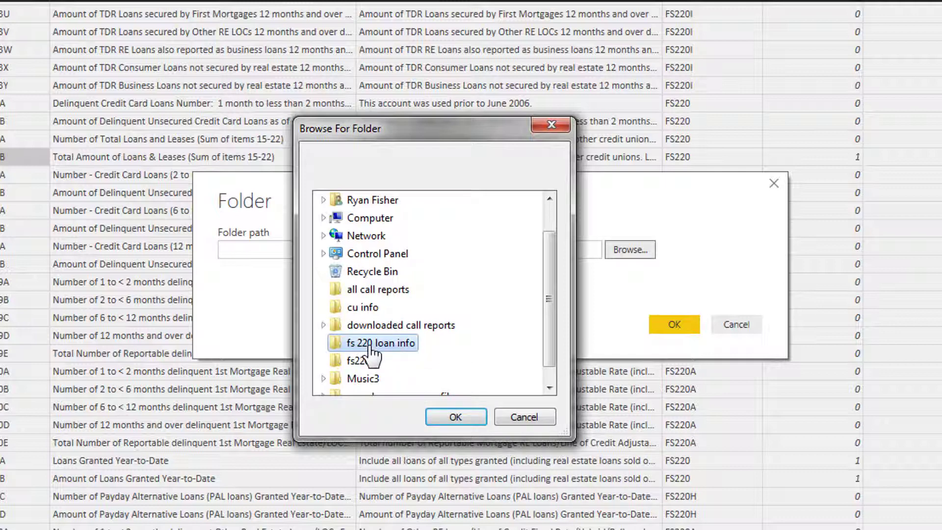
click(446, 414)
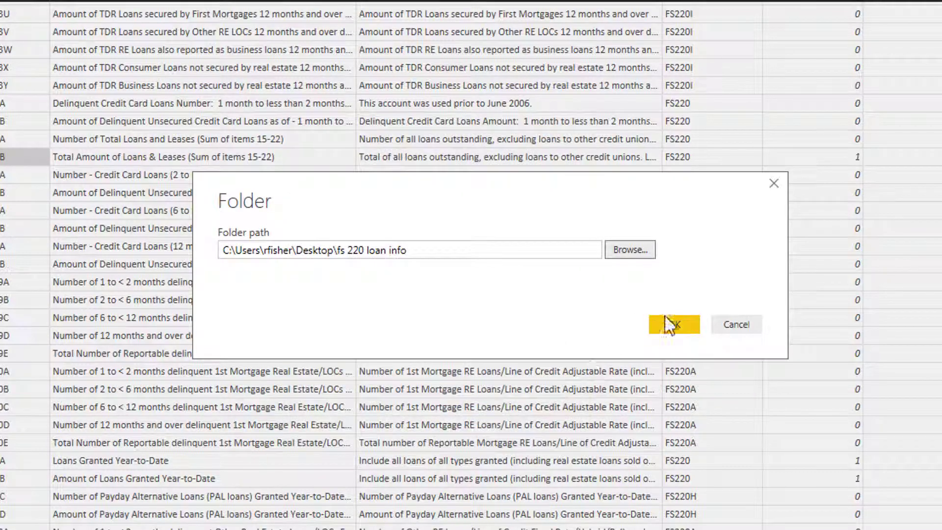
Confirm the folder path and open the fs220 file list in the Query Editor.
click(674, 325)
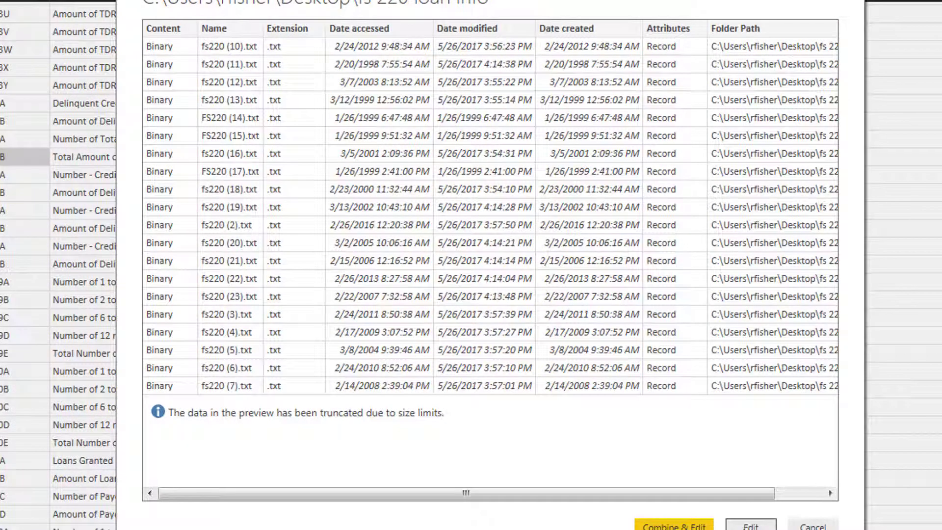
click(750, 525)
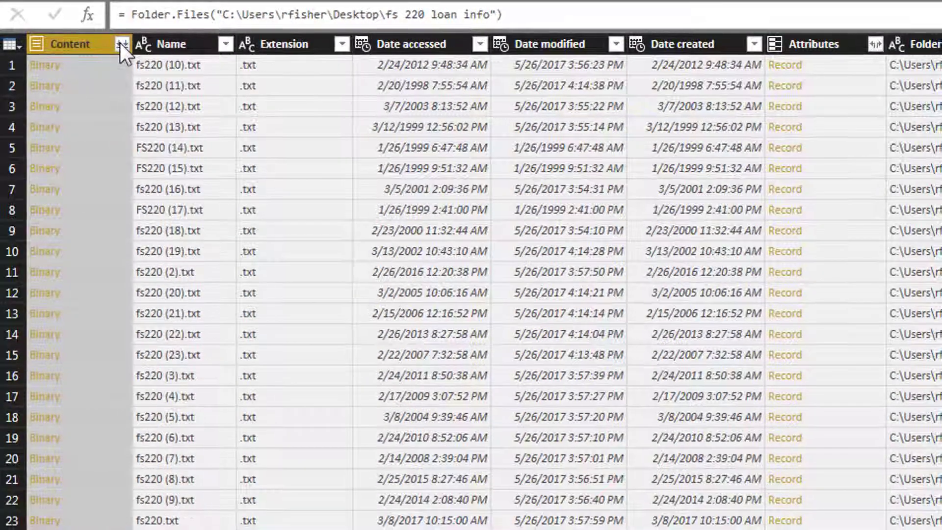
Combine the fs220 files' Content column with a Comma delimiter into one table.
click(316, 115)
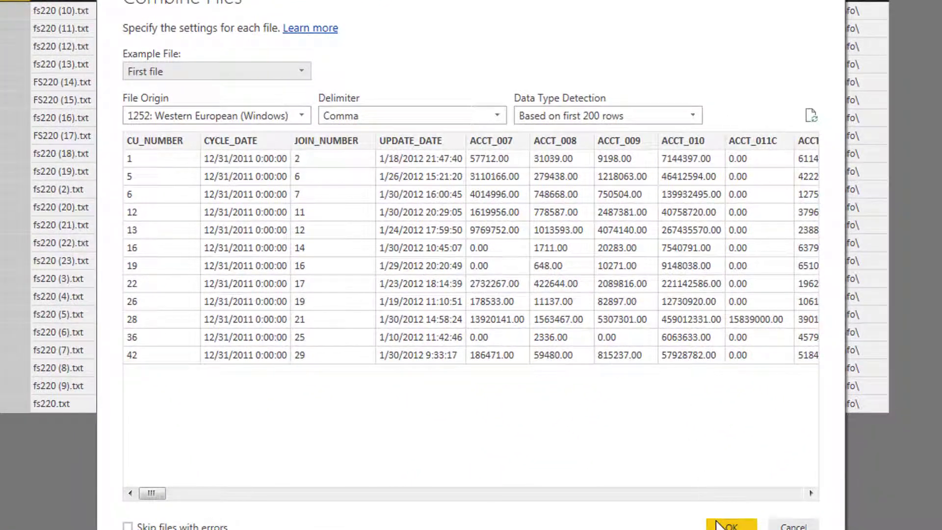
click(717, 526)
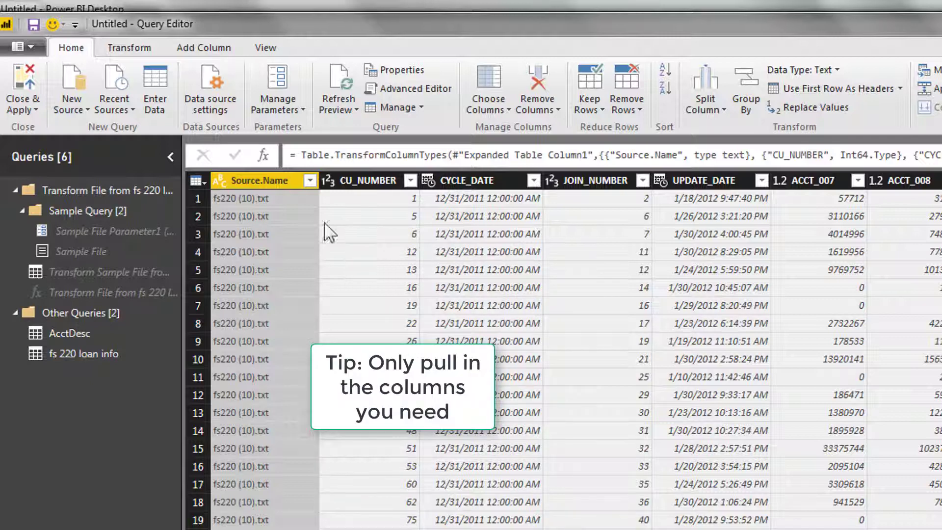
In Choose Columns, clear all columns, then keep just CU_NUMBER, CYCLE_DATE, ACCT_025A and ACCT_025B.
click(475, 81)
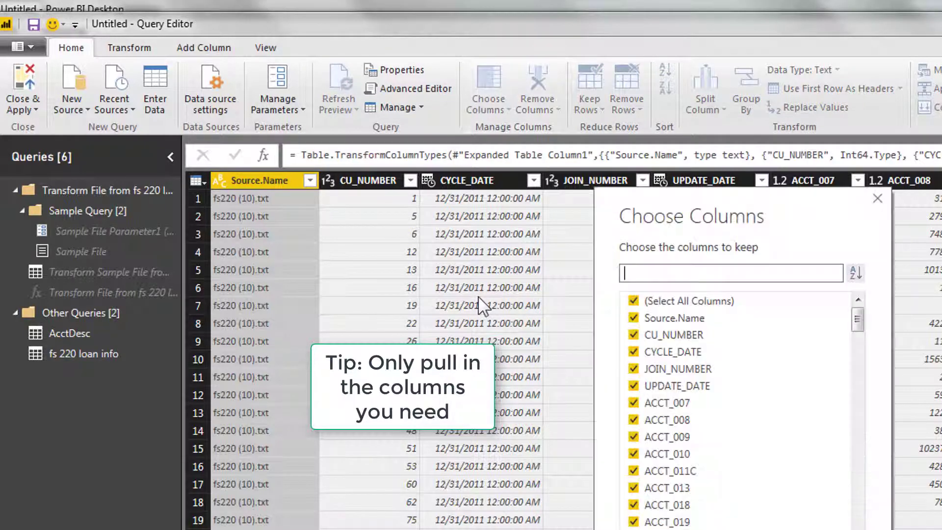
drag(650, 211, 441, 148)
click(425, 239)
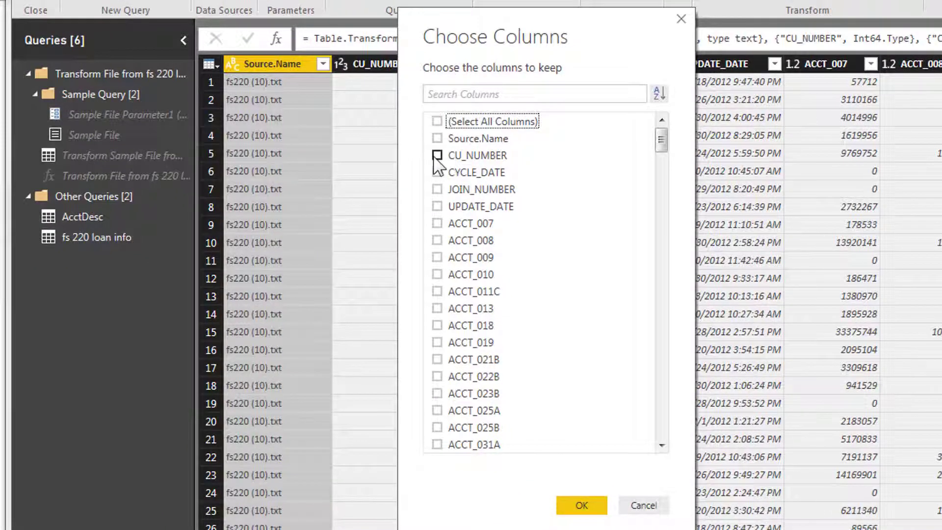
click(437, 156)
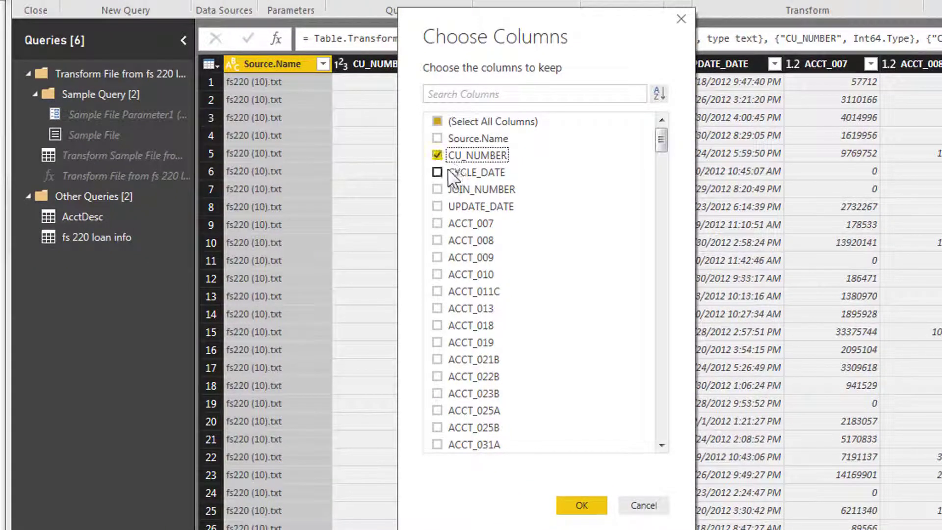
click(437, 173)
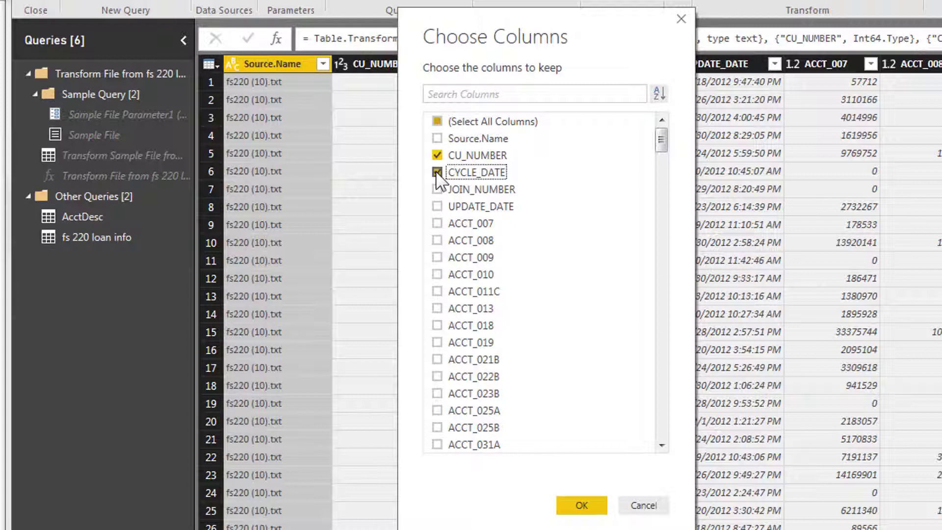
drag(661, 142, 658, 153)
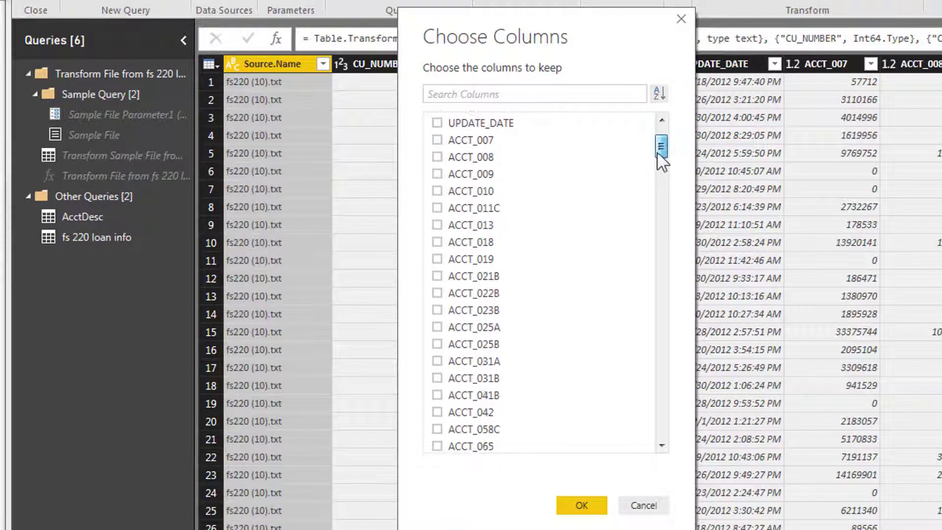
click(437, 316)
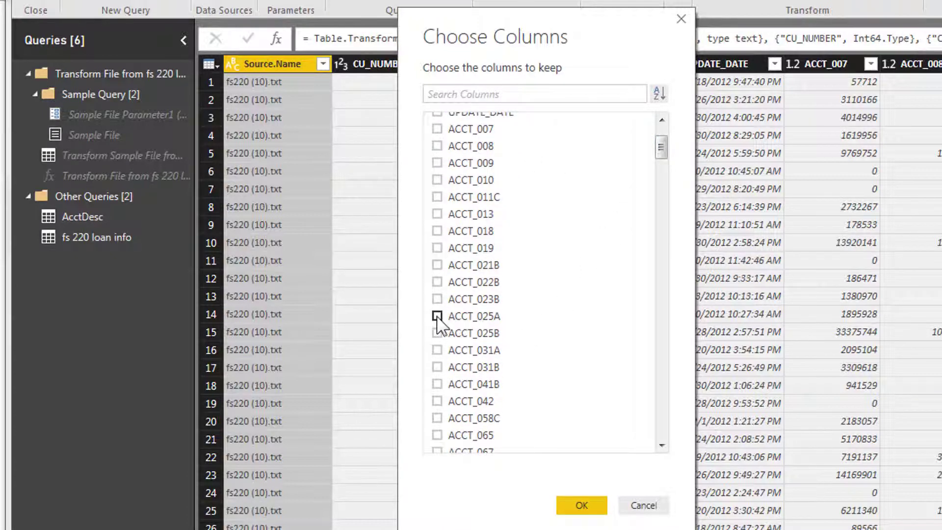
click(437, 333)
click(588, 506)
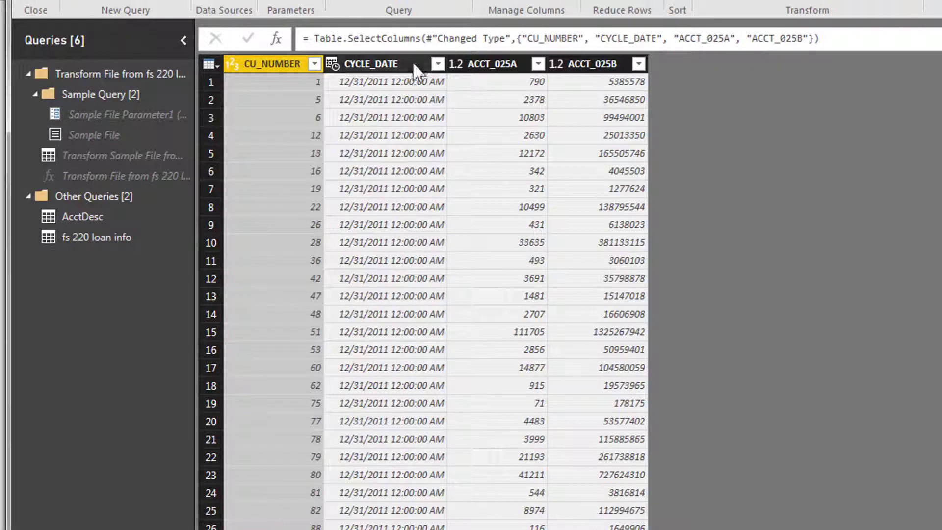
Change the CYCLE_DATE column's data type to Date.
click(358, 63)
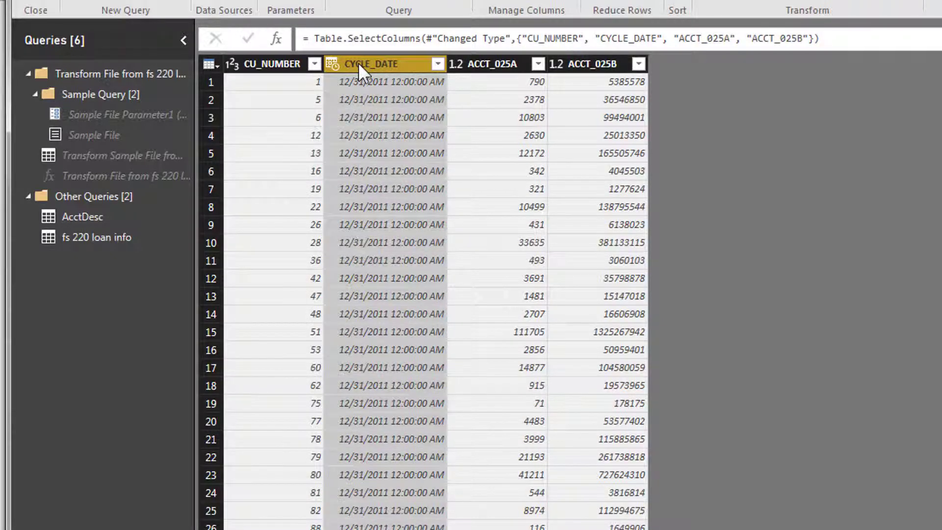
right_click(358, 63)
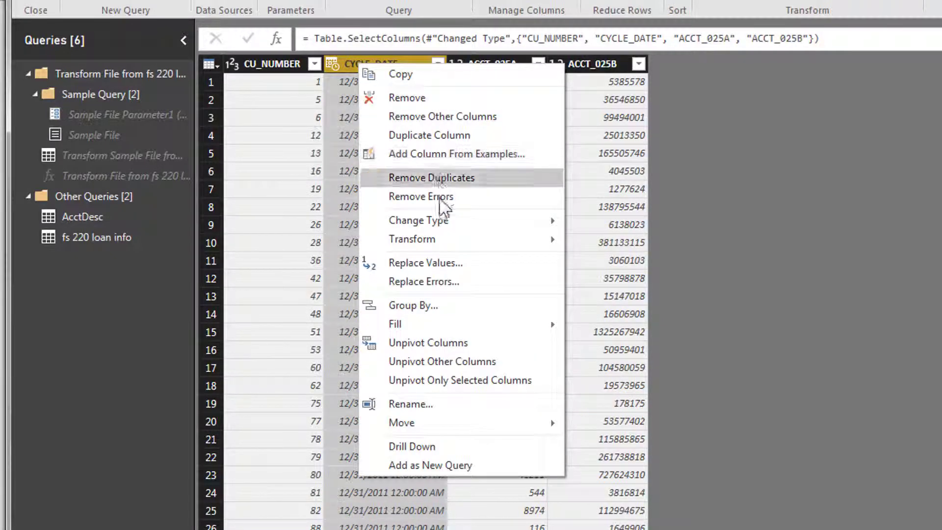
mouse_move(474, 226)
click(608, 321)
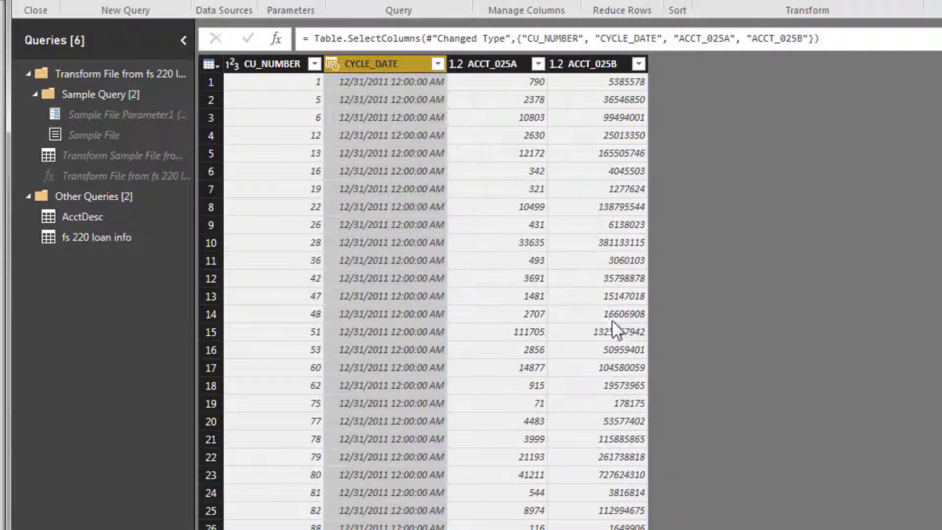
Rename ACCT_025A to #Loans and ACCT_025B to $Loans.
click(505, 63)
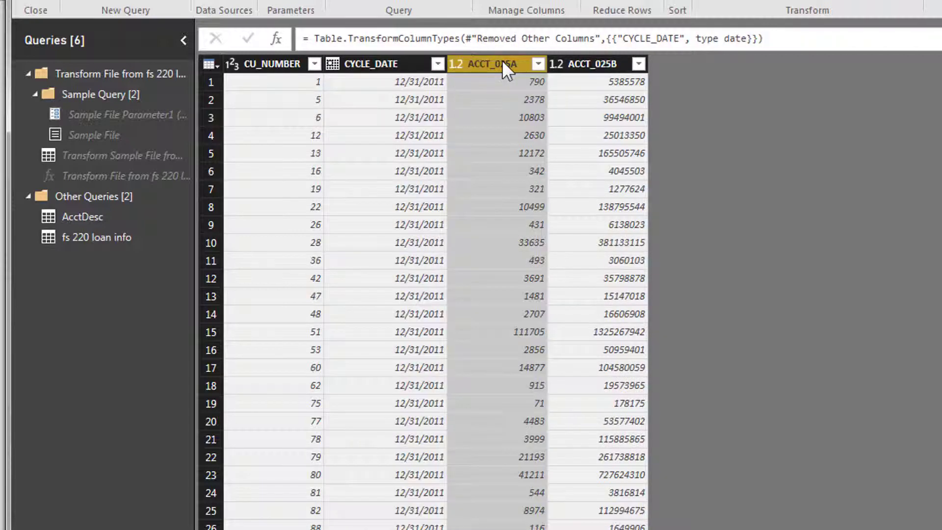
double_click(501, 62)
text(#Loans)
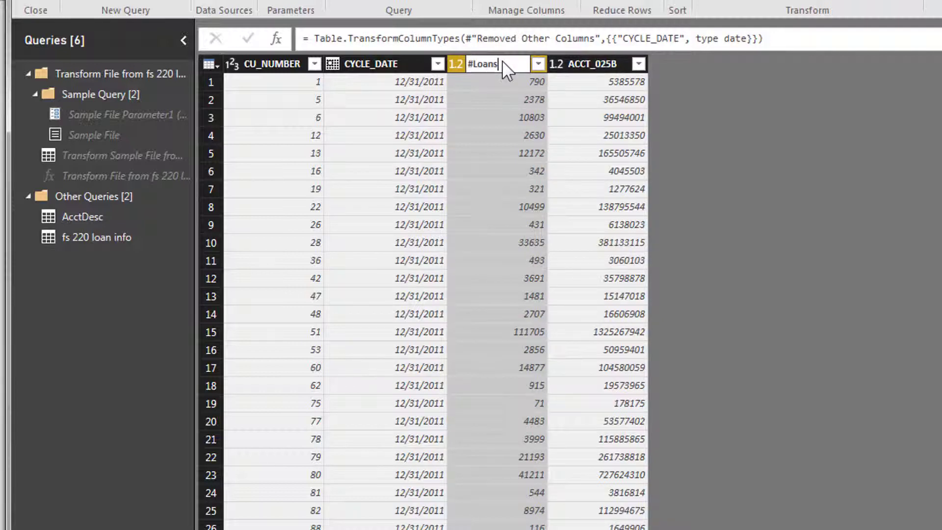
key(Return)
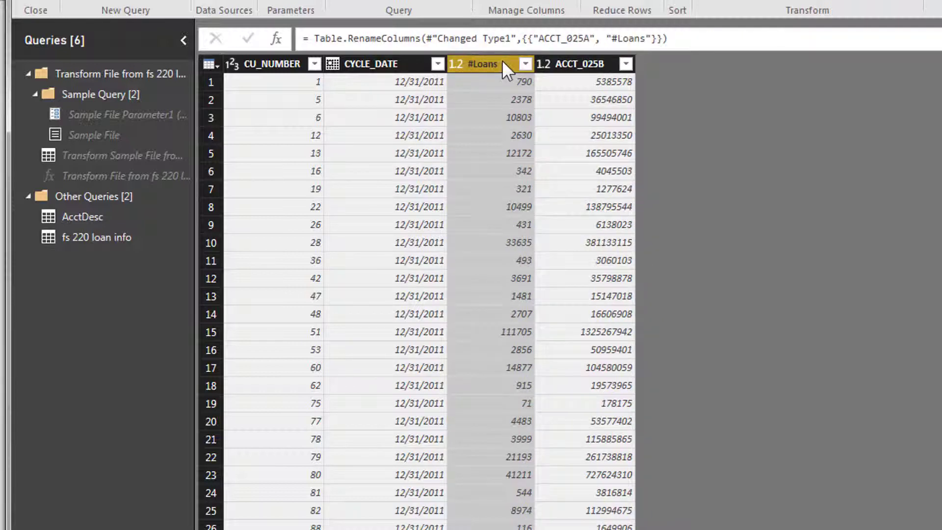
double_click(570, 66)
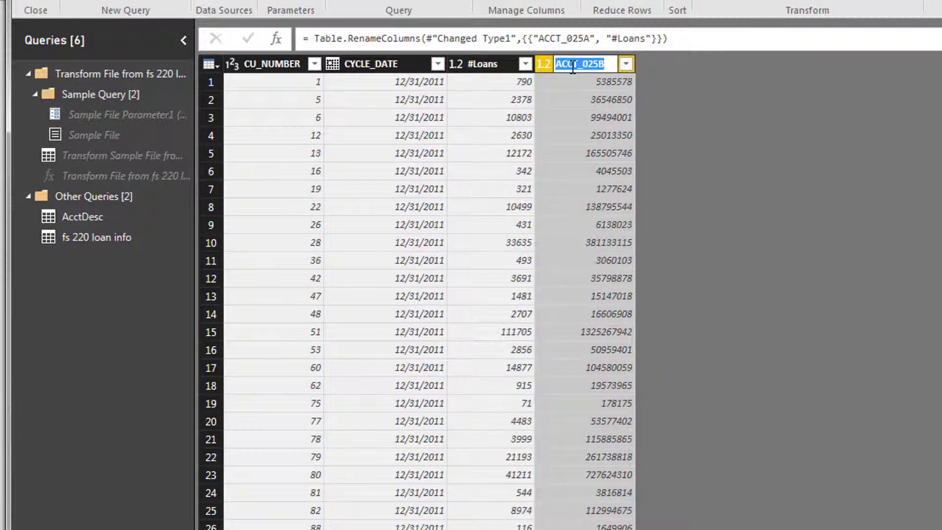
text($Loans)
key(Return)
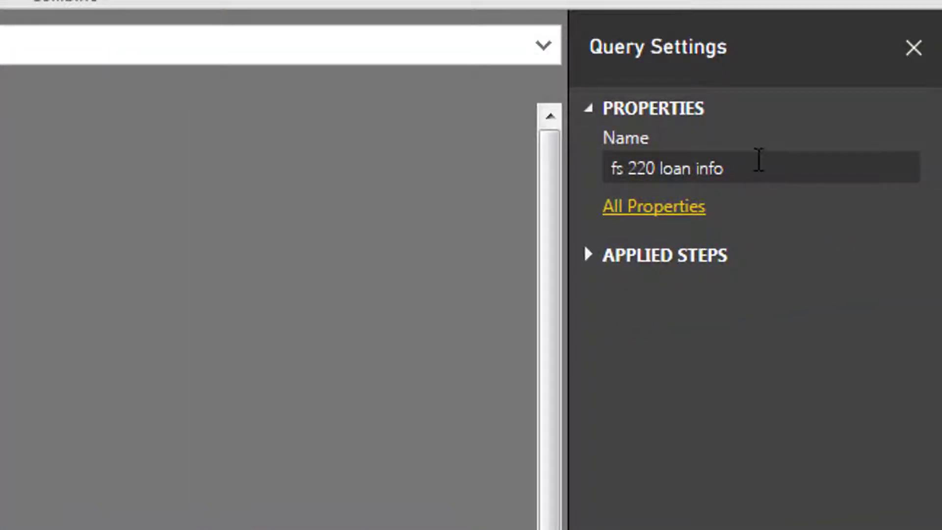
Name the loan query LoanData, then Close & Apply to load it into the report.
click(759, 160)
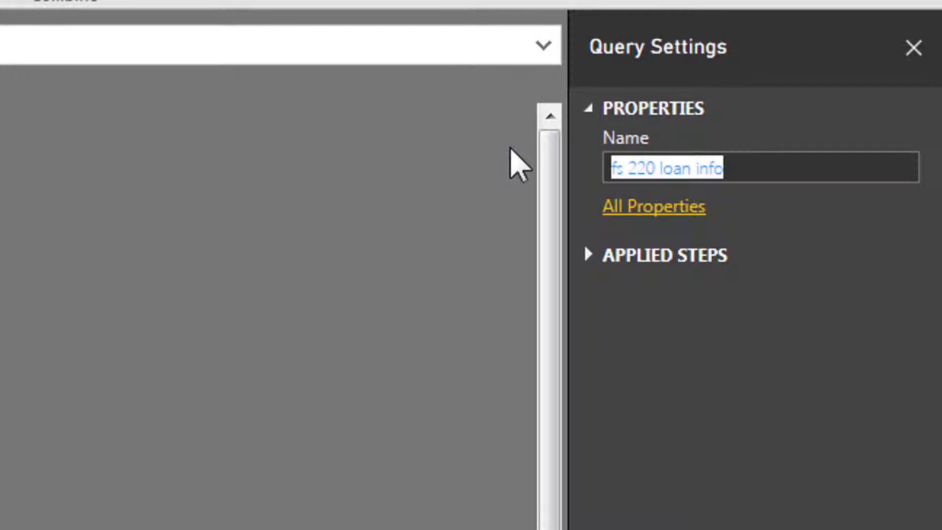
text(LoanDt)
key(BackSpace)
text(ata)
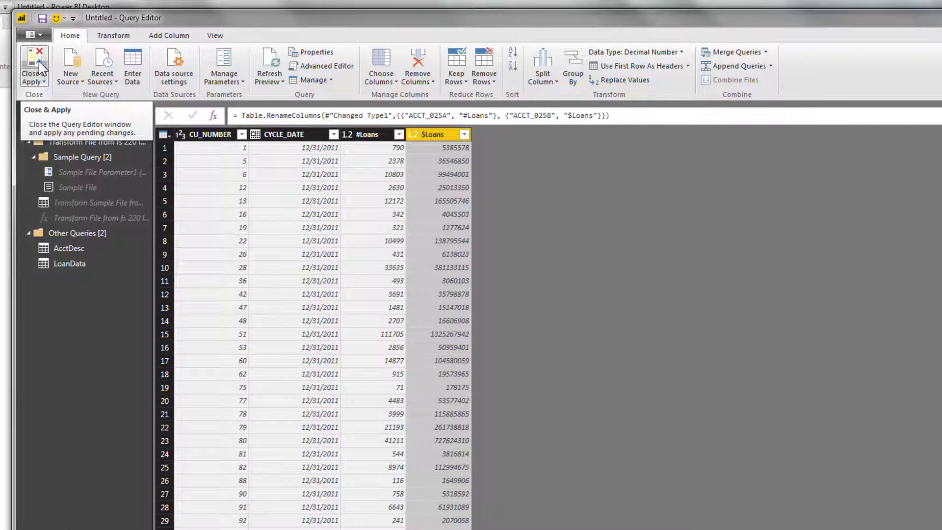
click(39, 61)
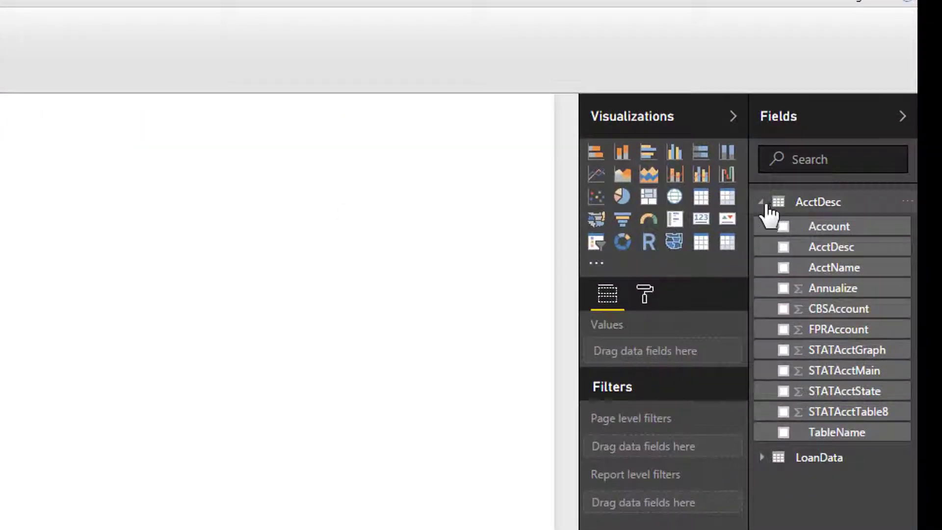
Hide the AcctDesc table in the Fields pane and collapse the LoanData field list.
click(771, 205)
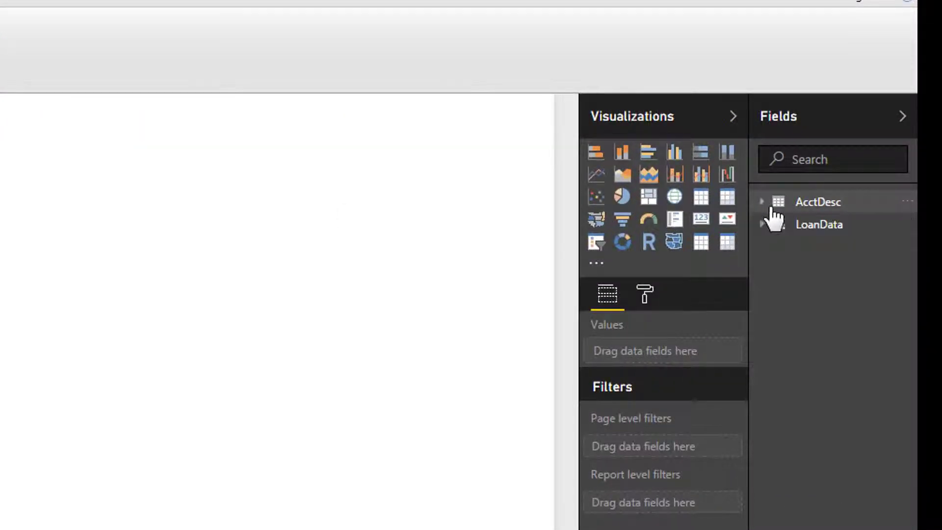
right_click(815, 204)
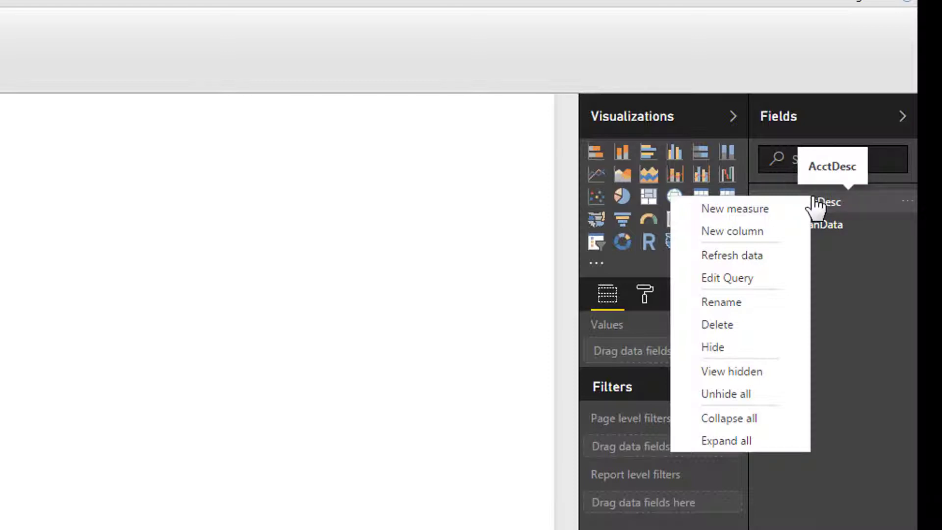
click(721, 347)
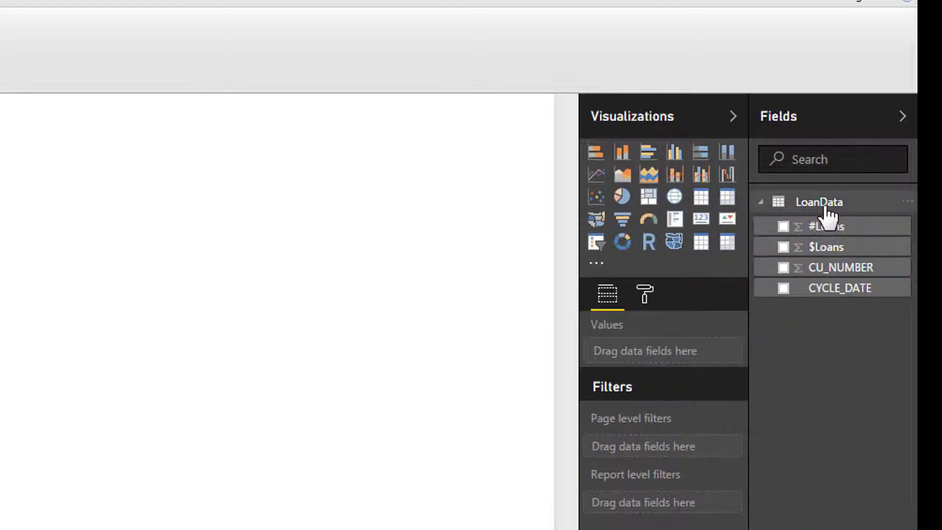
click(762, 202)
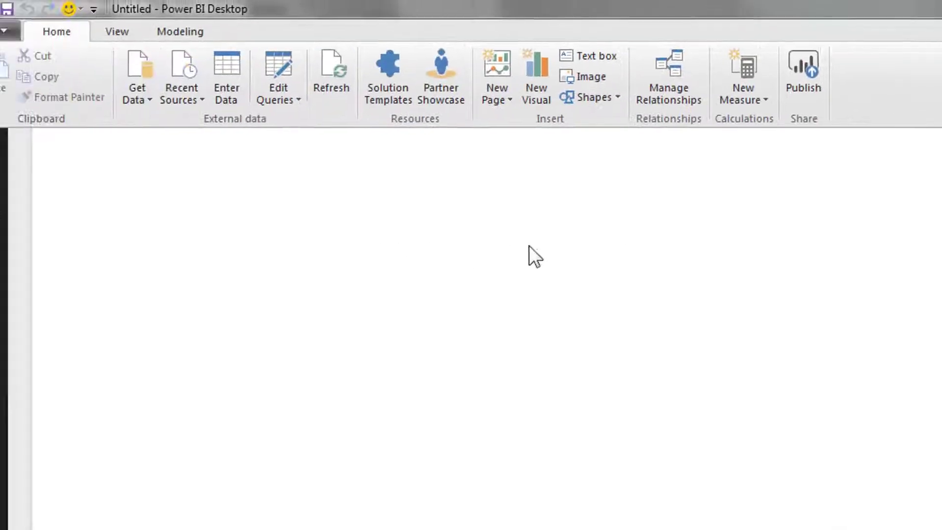
Import Credit Union Branch Information.txt through Get Data > Text/CSV.
click(168, 102)
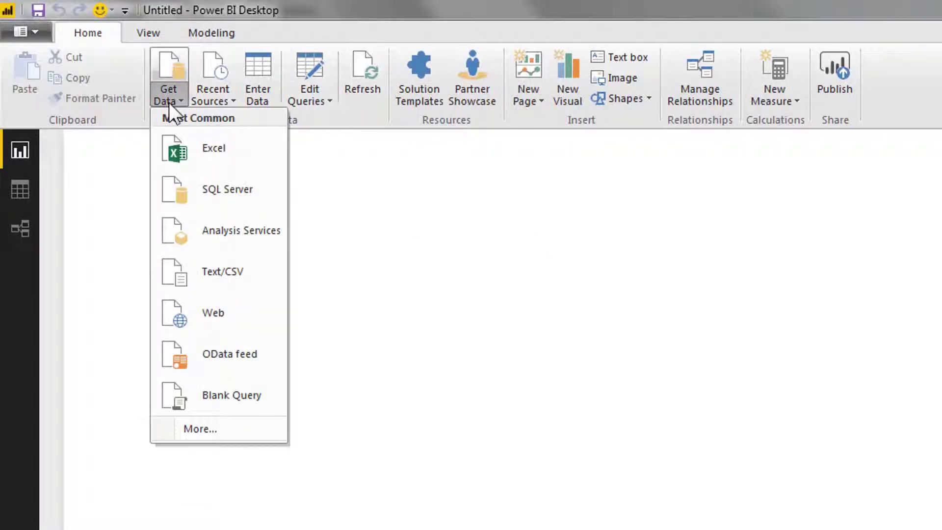
click(240, 265)
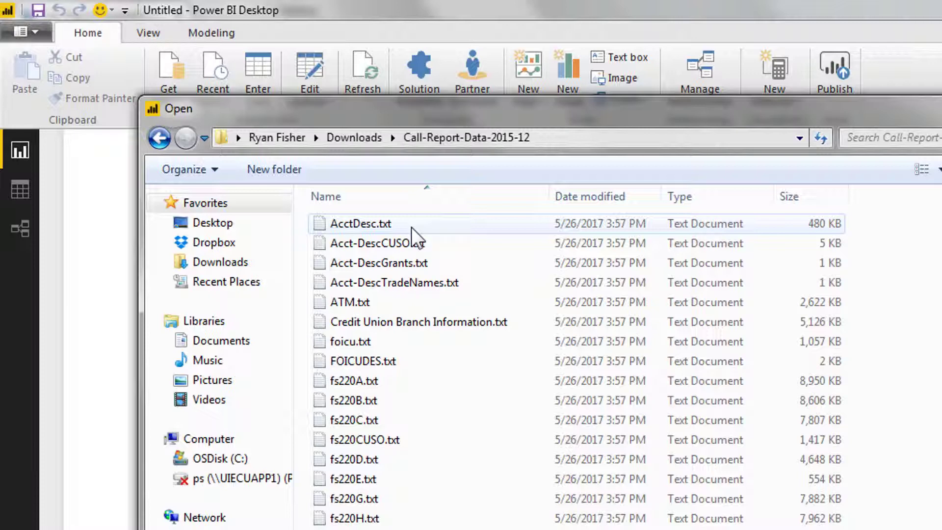
double_click(384, 326)
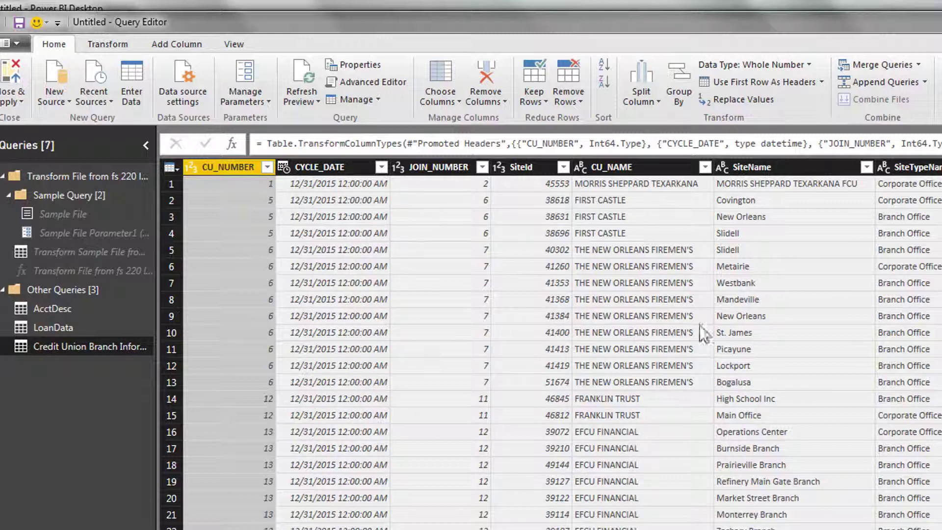
In Choose Columns, keep CU_NUMBER, CU_NAME, MainOffice, PhysicalAddressLine1, City, StateCode and PostalCode.
click(445, 65)
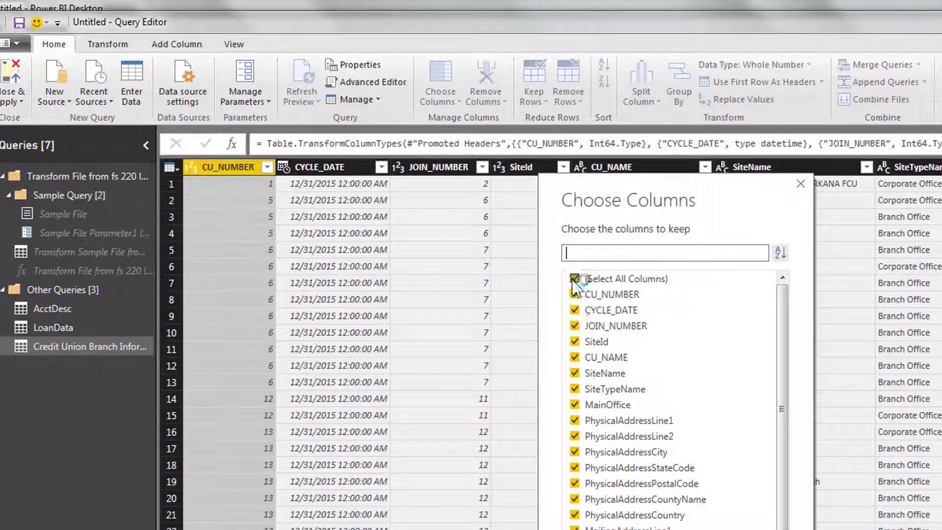
click(574, 279)
click(574, 294)
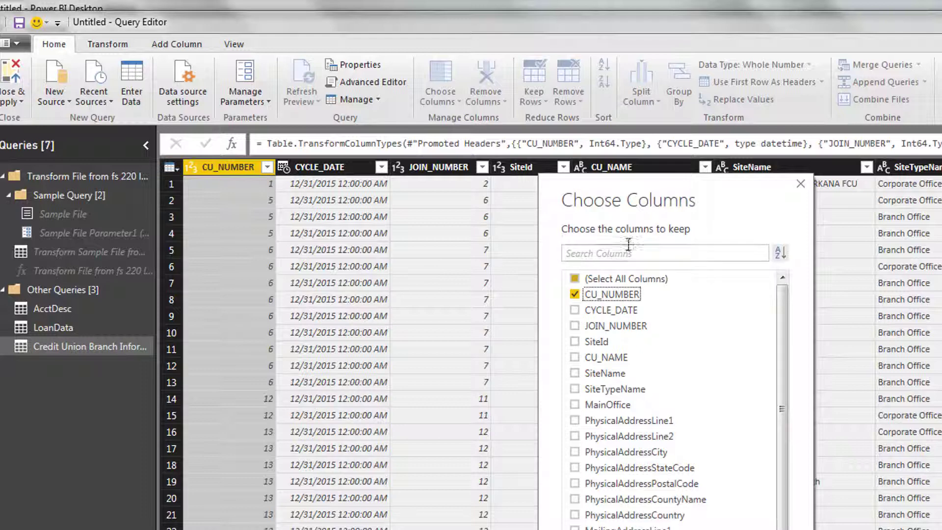
drag(642, 194, 571, 282)
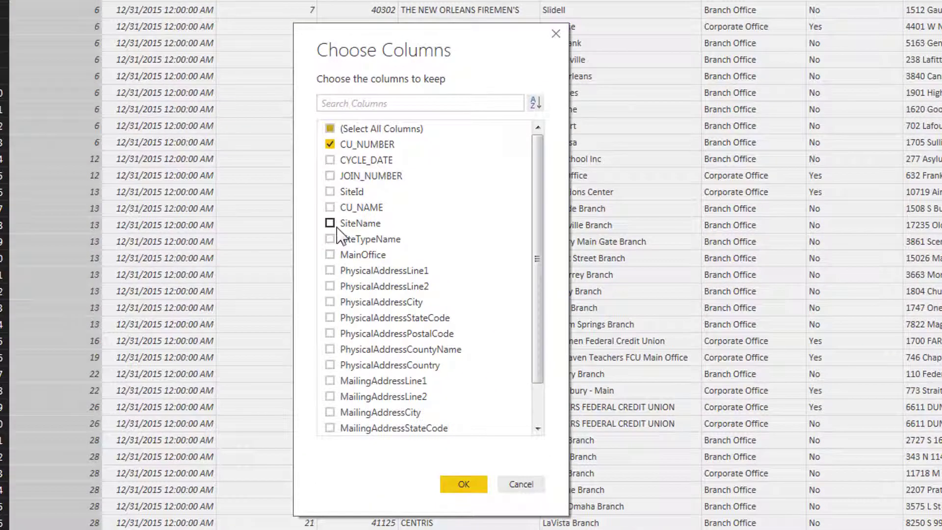
click(330, 255)
click(330, 270)
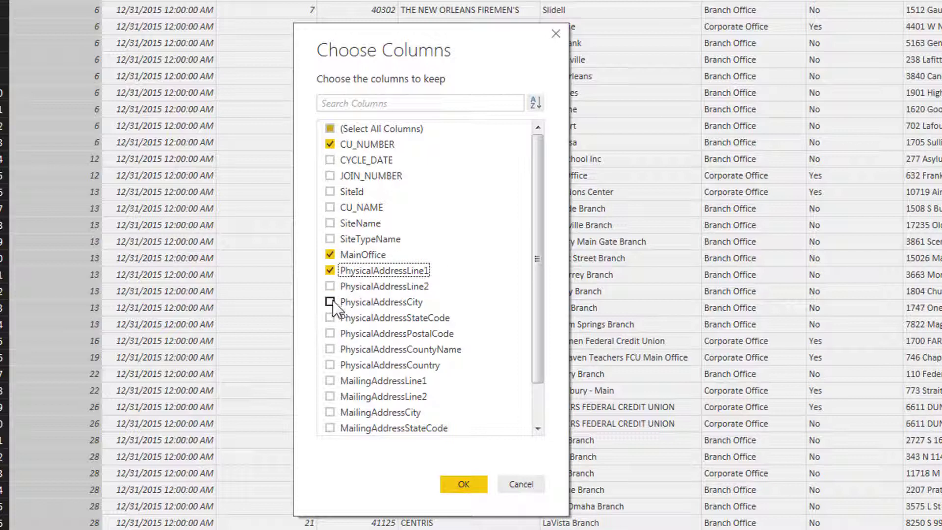
click(330, 302)
click(330, 318)
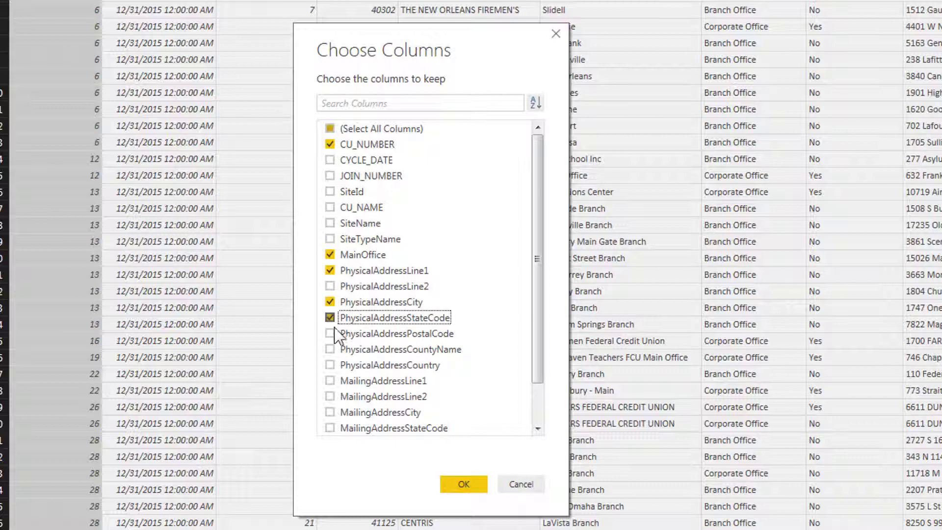
click(330, 334)
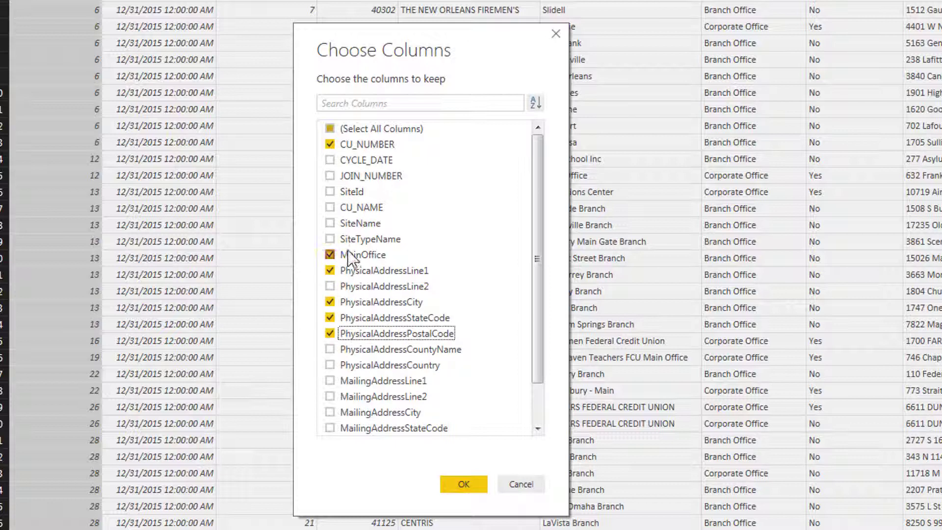
click(330, 207)
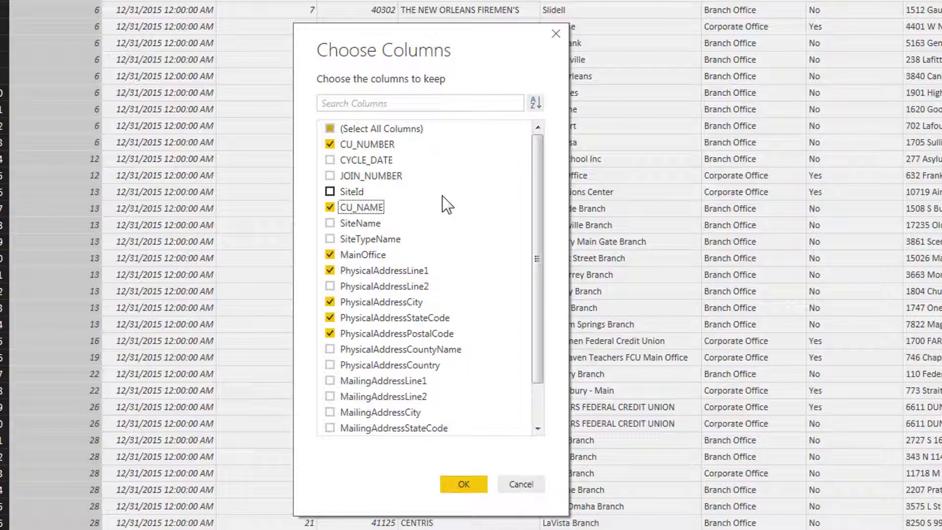
click(464, 484)
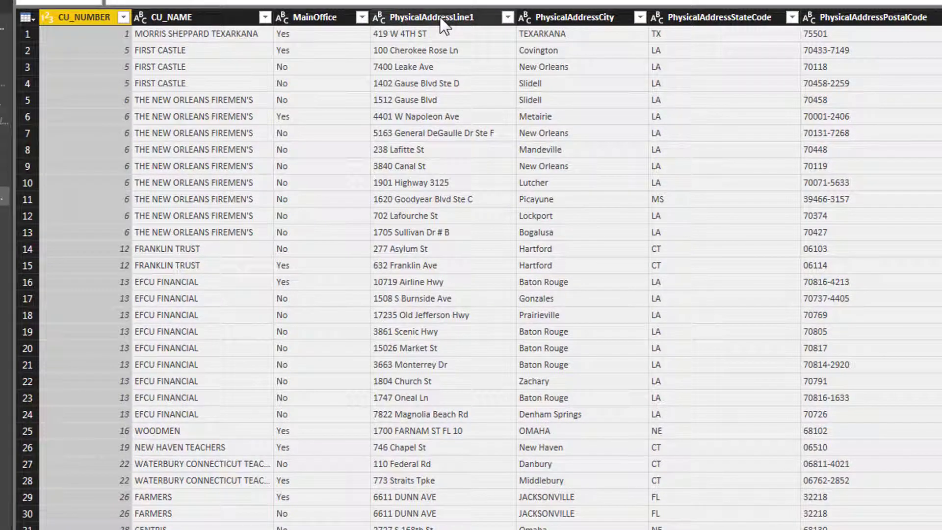
Filter MainOffice to Yes only, then remove the MainOffice column.
click(362, 17)
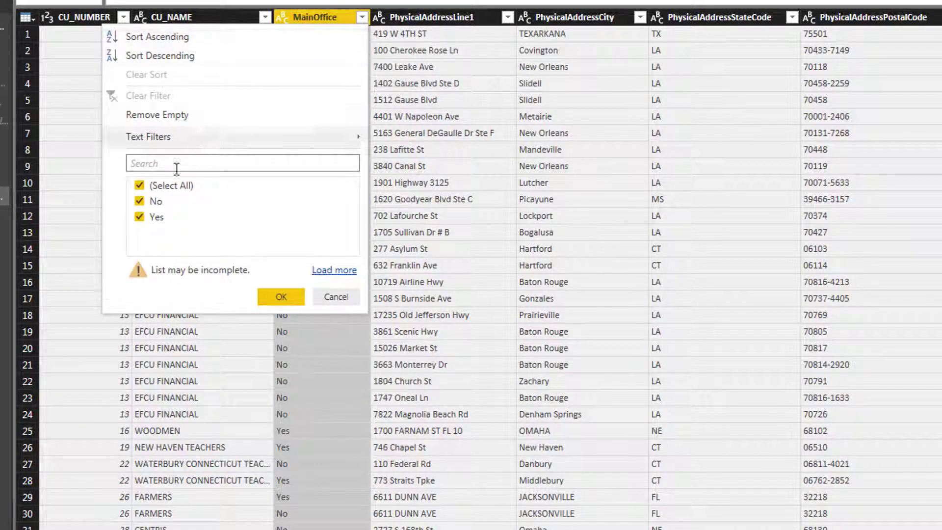
click(140, 185)
click(140, 216)
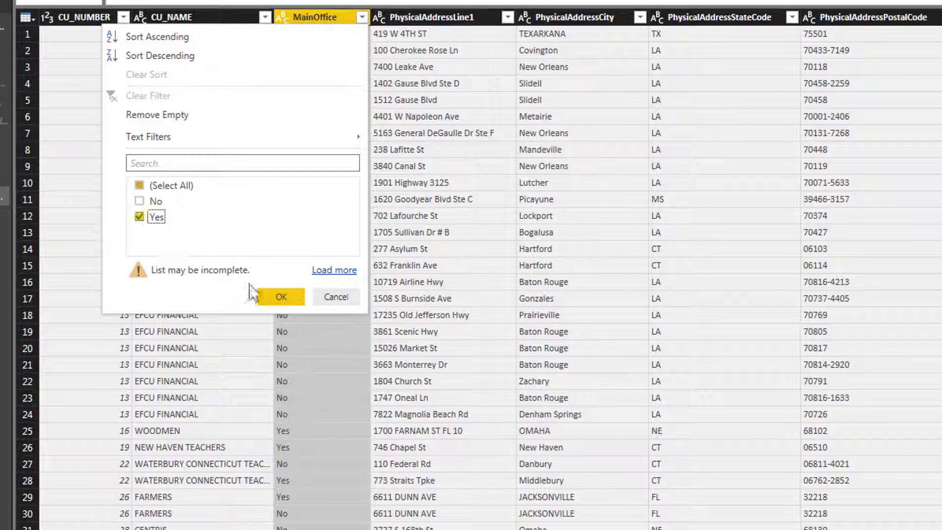
click(281, 296)
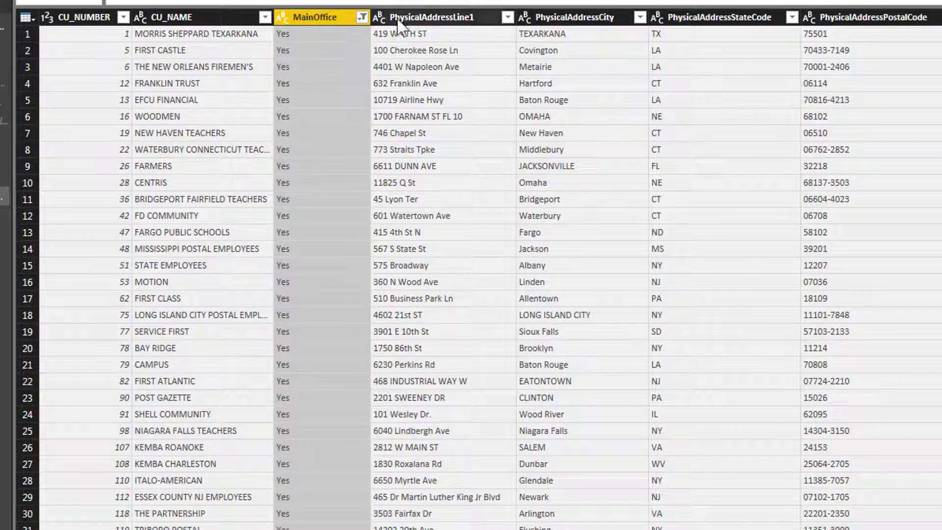
right_click(337, 15)
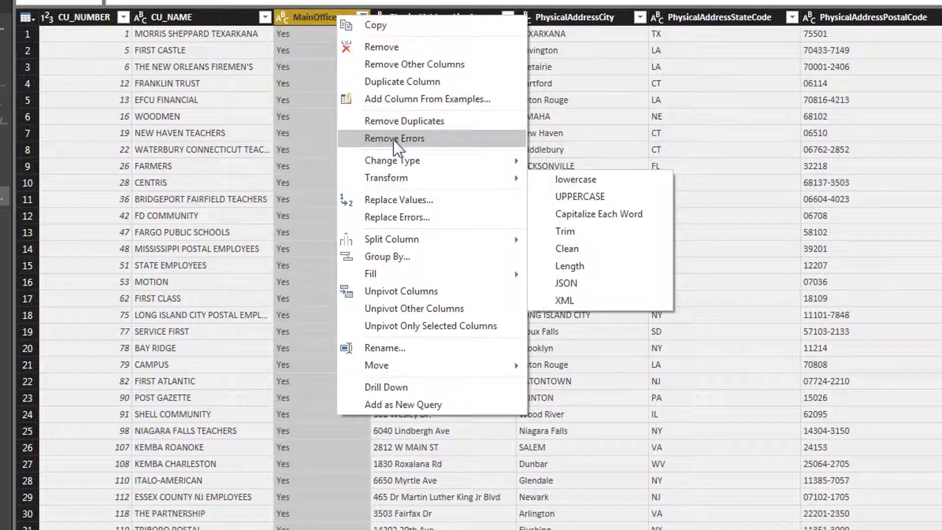
click(381, 47)
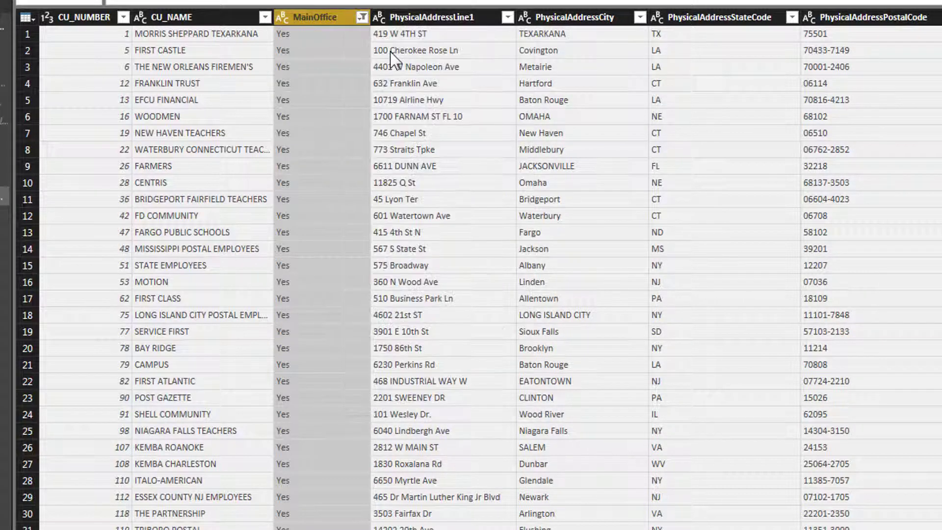
Rename PhysicalAddressLine1, City, StateCode and PostalCode to Address, City, State and Zip.
double_click(371, 16)
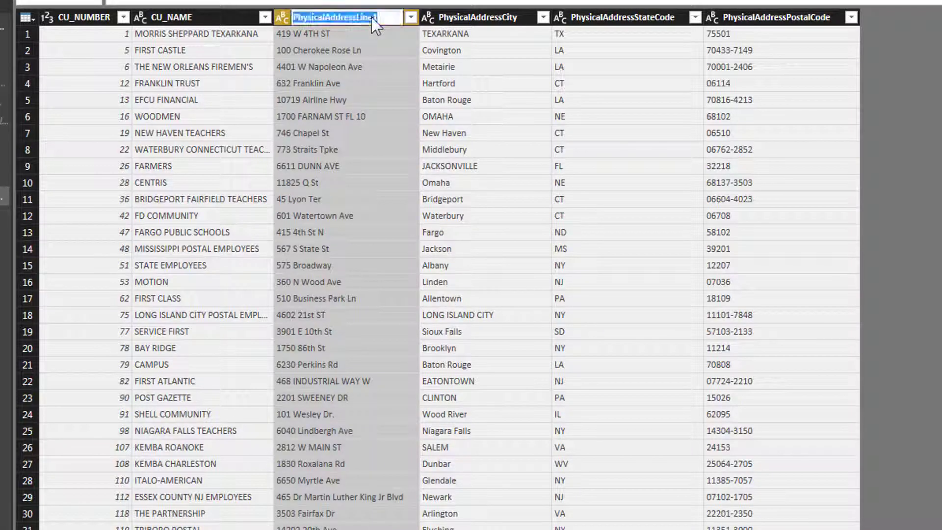
text(Ad)
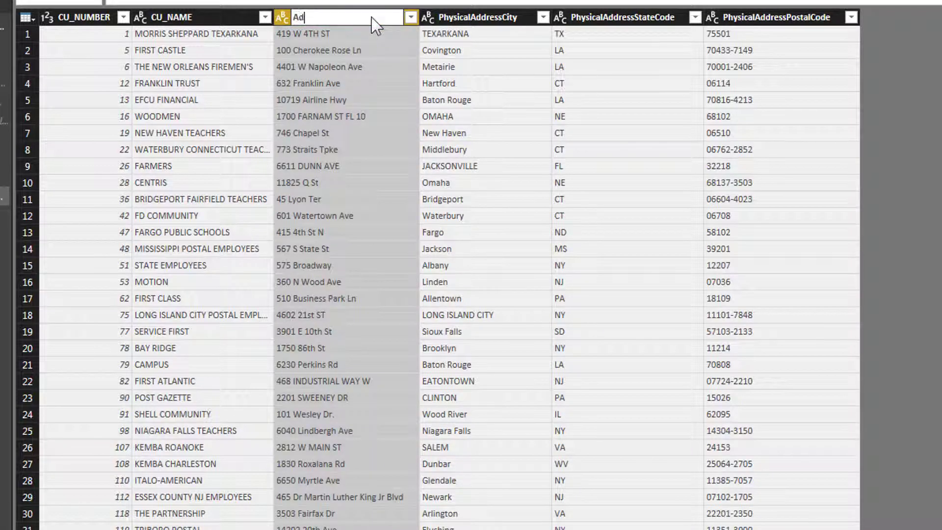
text(dress)
double_click(471, 18)
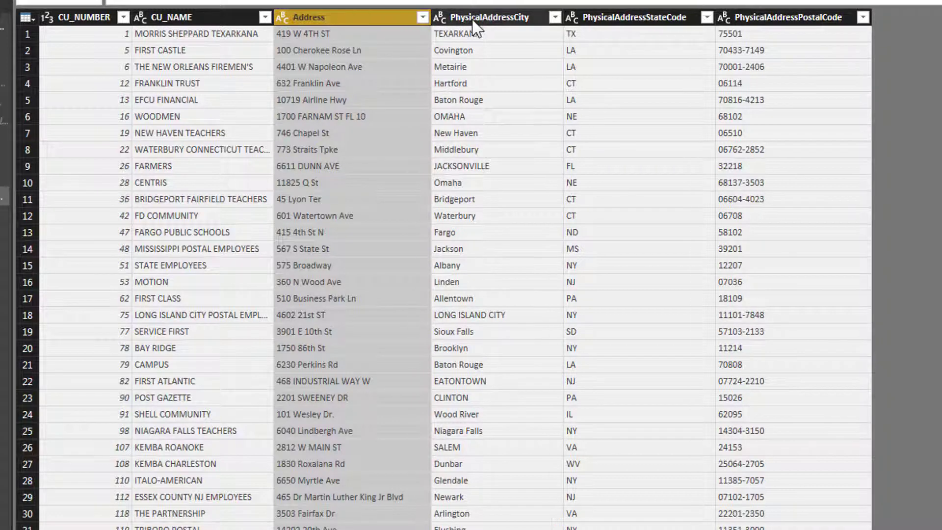
text(City)
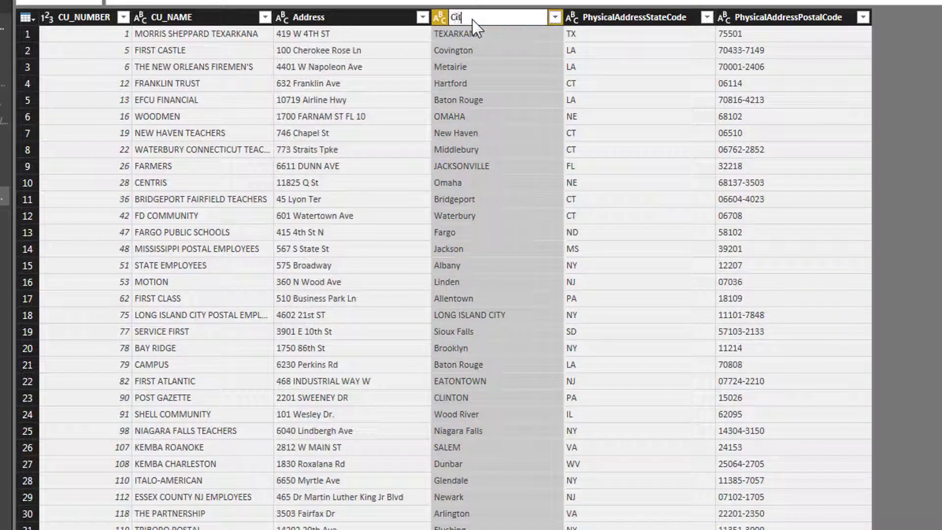
double_click(629, 19)
text(S)
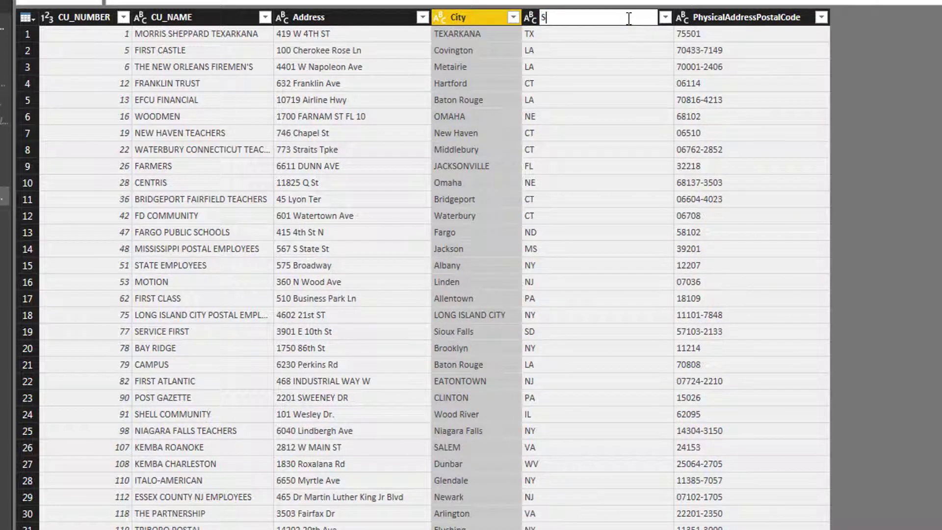
text(tate)
key(Return)
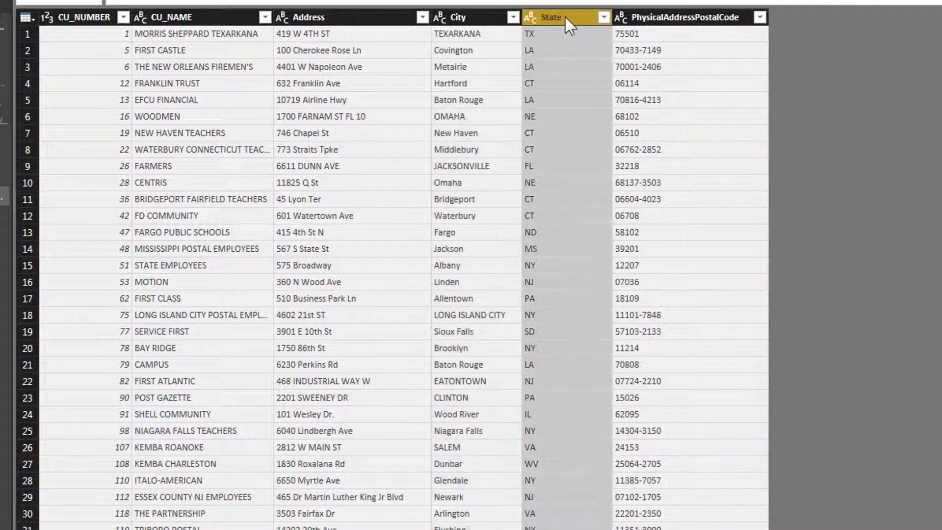
click(684, 17)
double_click(684, 17)
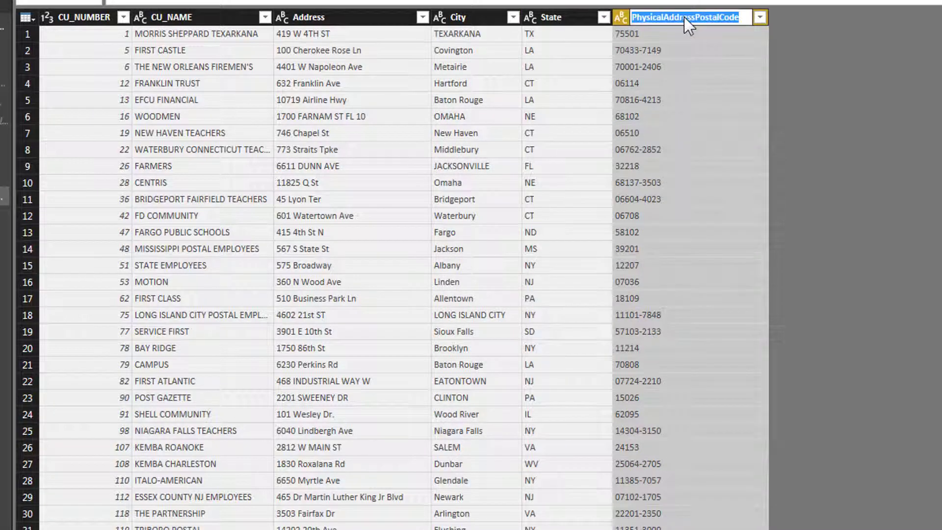
text(Zip)
key(Return)
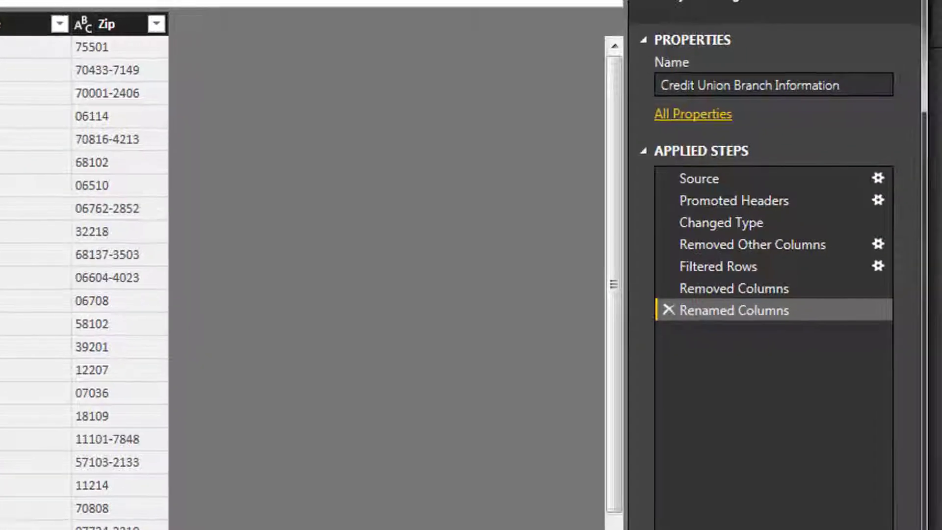
Replace the branch query's name with CUInfo, then Close & Apply the changes.
click(749, 85)
triple_click(750, 86)
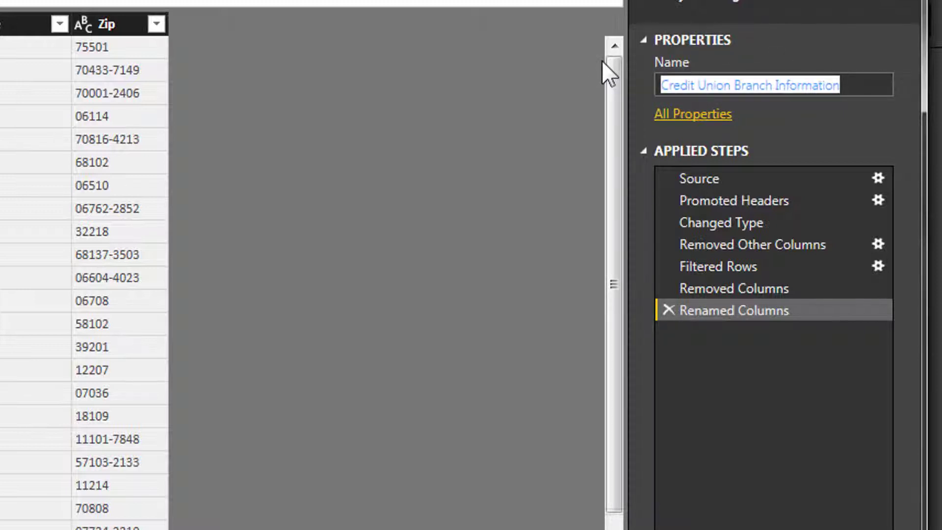
text(CUInfo)
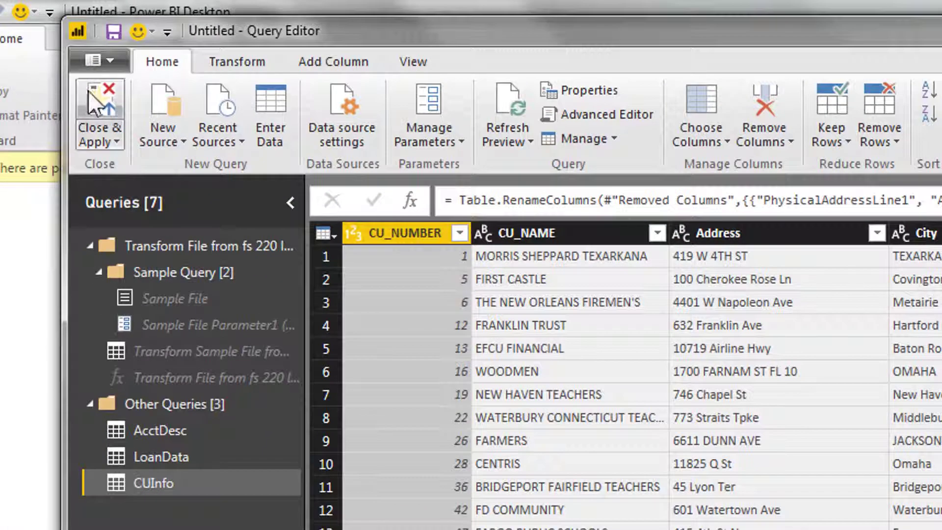
click(101, 106)
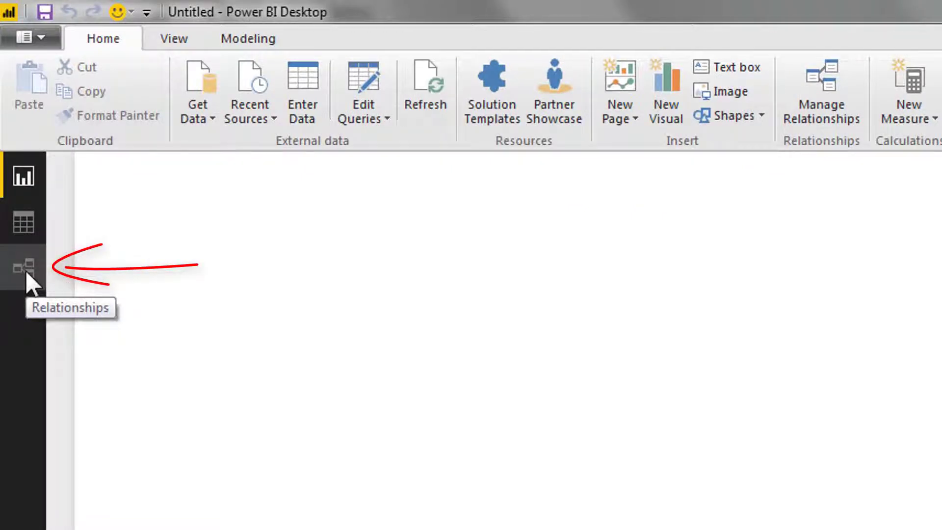
In Relationships view, place CUInfo above LoanData in the diagram.
click(25, 269)
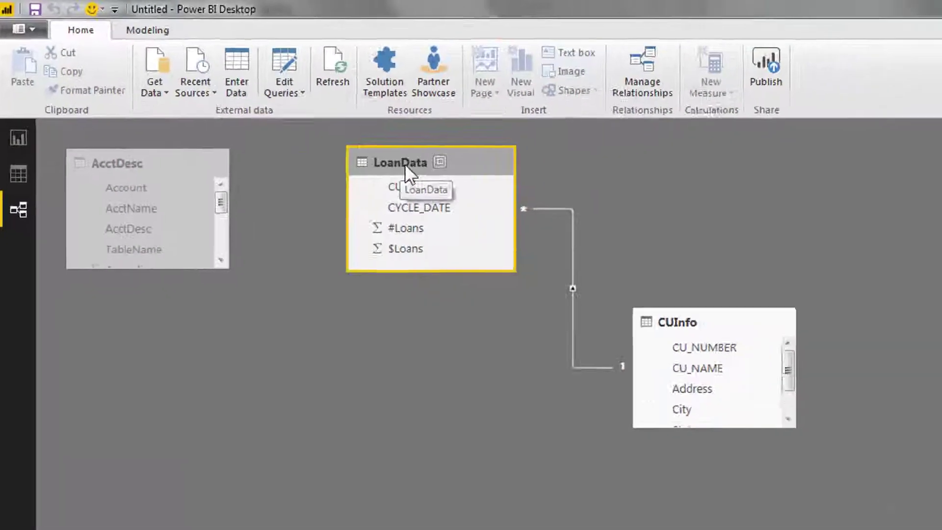
drag(498, 213, 398, 505)
drag(552, 269, 307, 139)
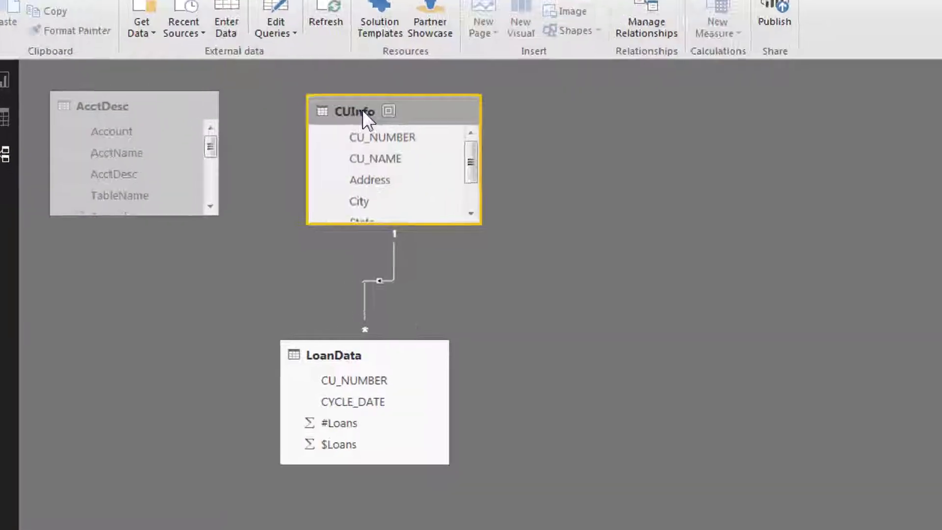
drag(370, 104, 360, 111)
Delete the automatic CUInfo–LoanData relationship and redraw it from LoanData's CU_NUMBER to CUInfo.
click(382, 253)
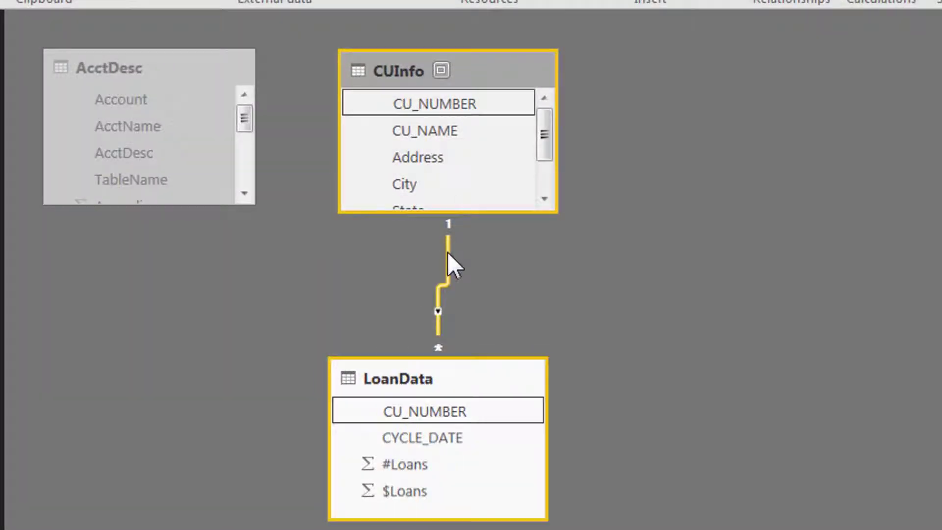
right_click(444, 283)
click(499, 298)
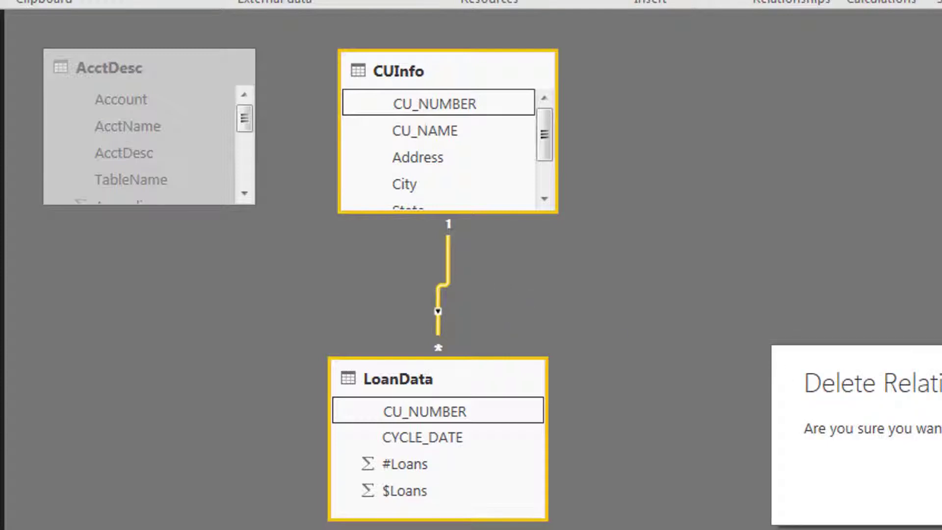
key(Return)
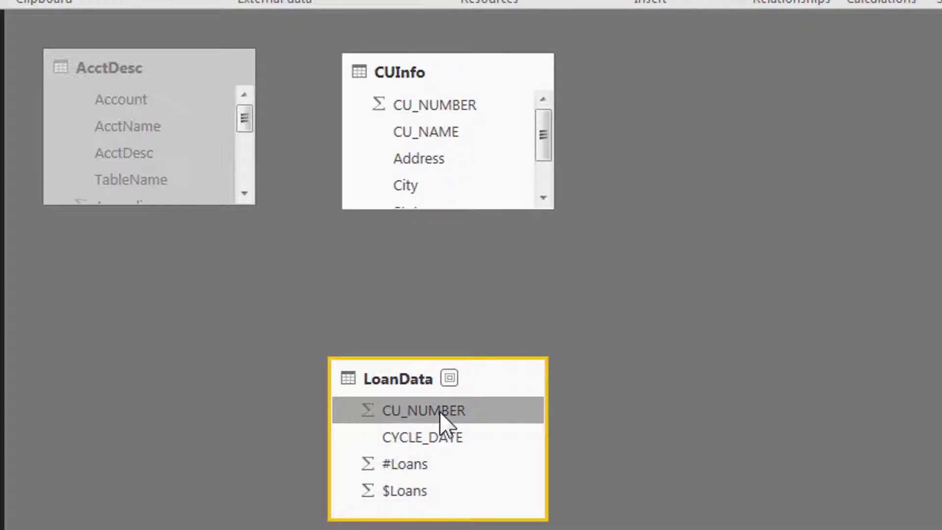
drag(440, 411, 429, 108)
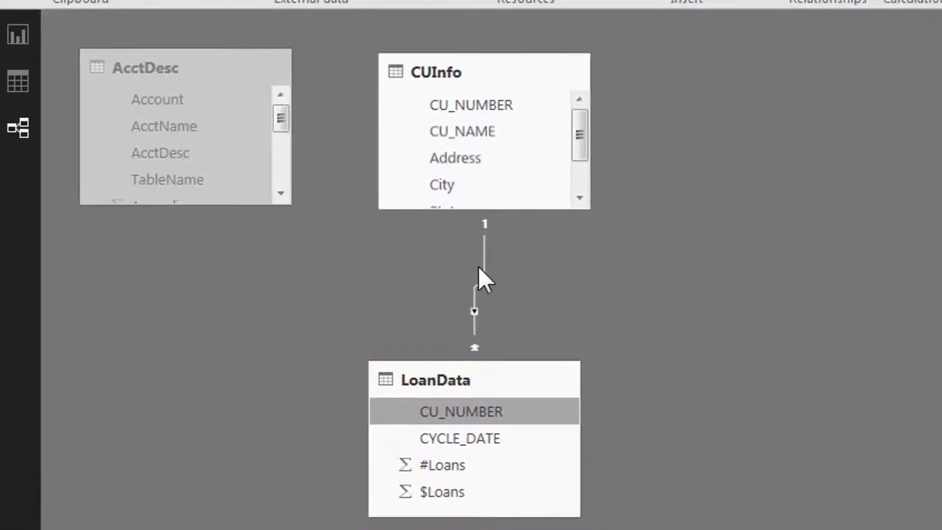